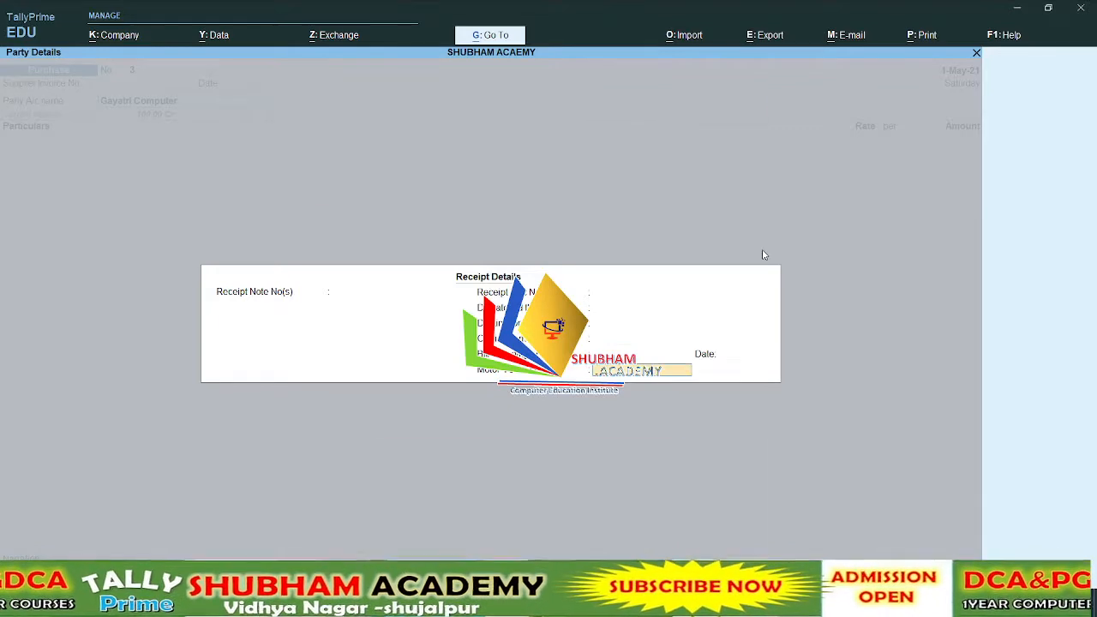
key("Return")
Accept Gayatri Computer's party details and add the Purchase GST ledger for 5000 with the default tax classification to the purchase voucher
key("ctrl+a")
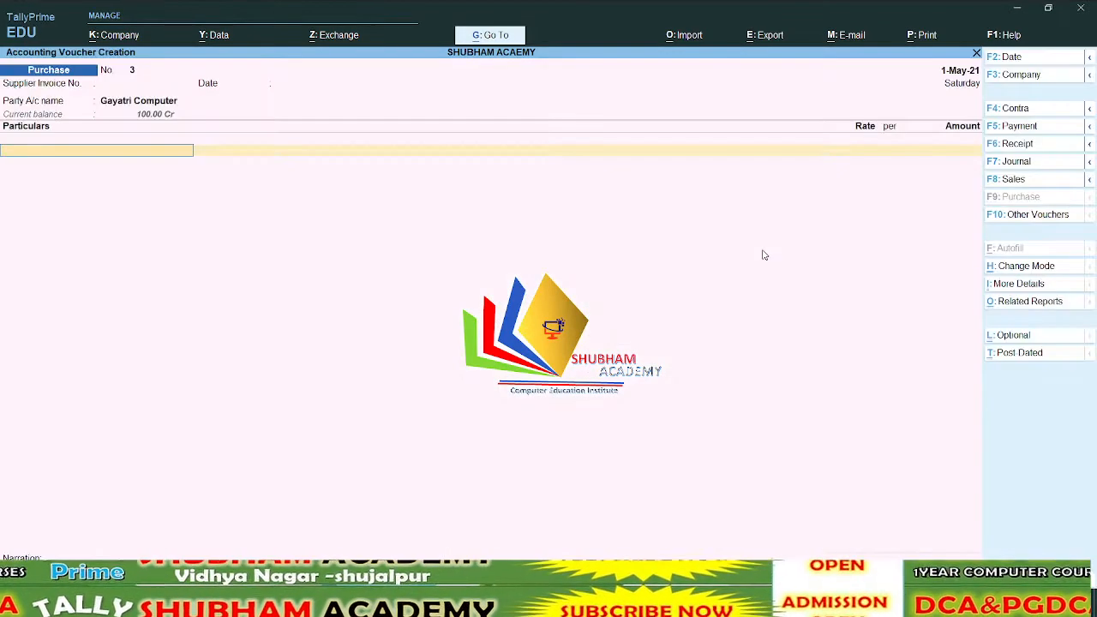
key("Down")
key("Down")
key("Down")
key("Down")
key("Down")
key("Down")
key("Down")
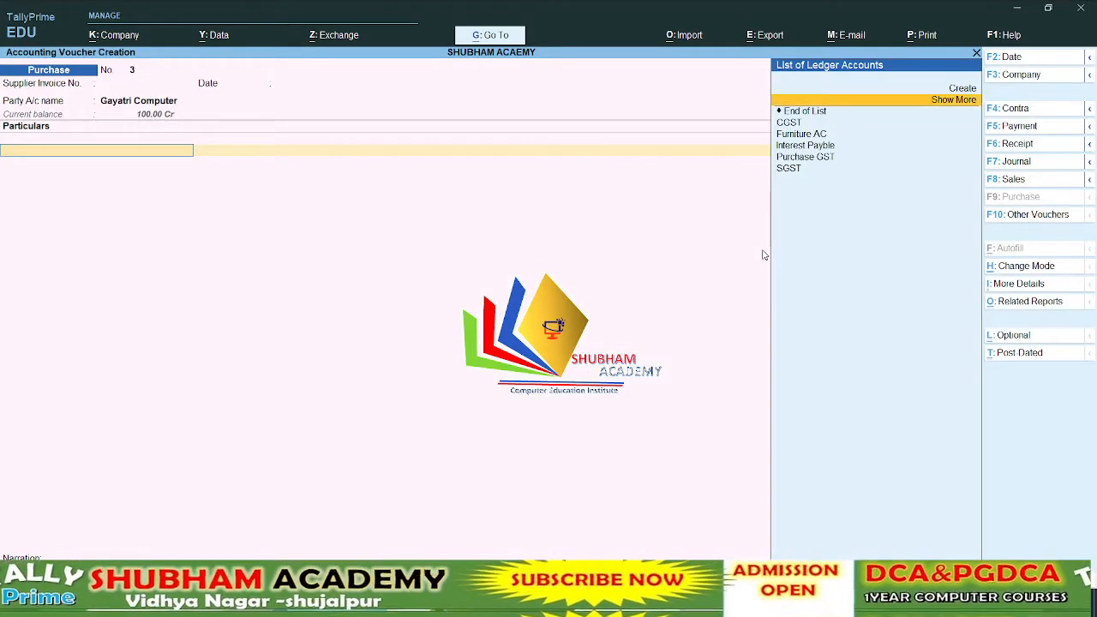
key("Return")
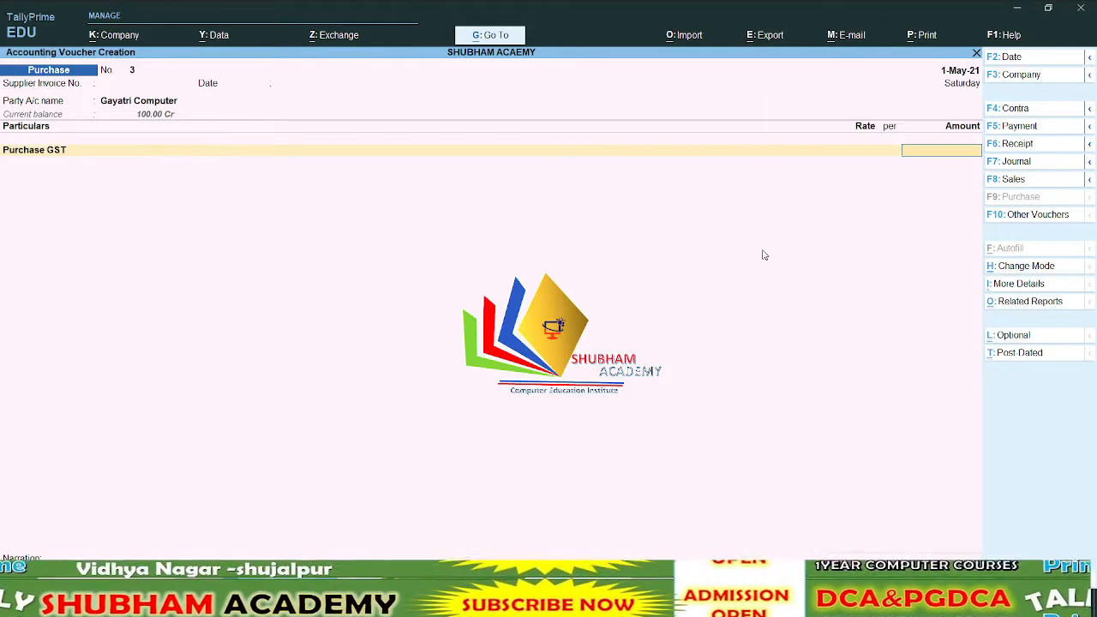
type("5000")
key("Return")
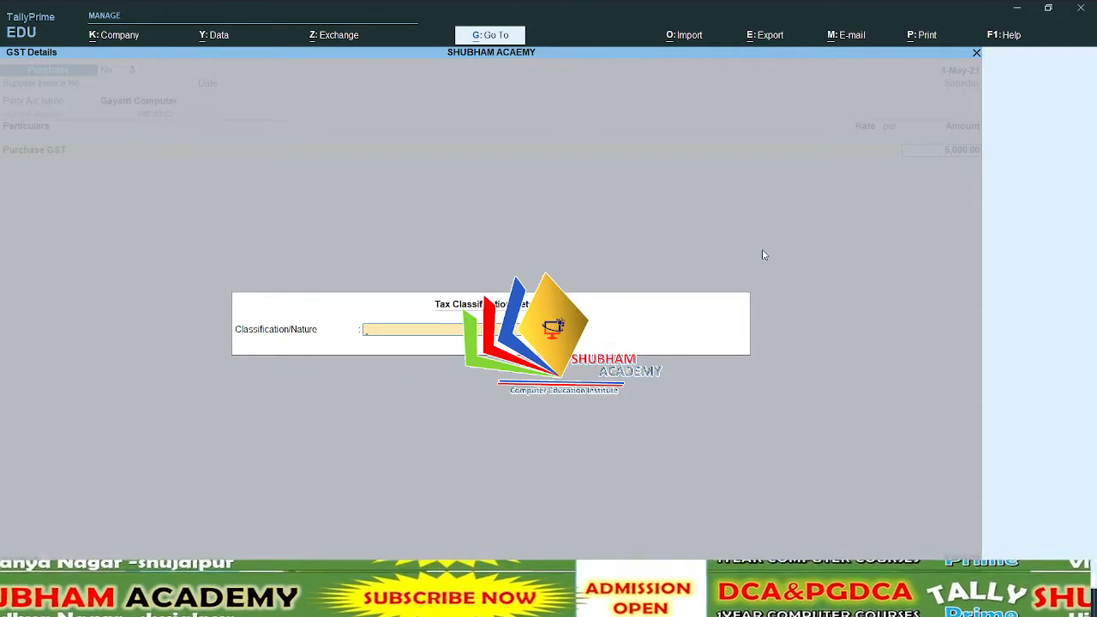
key("Return")
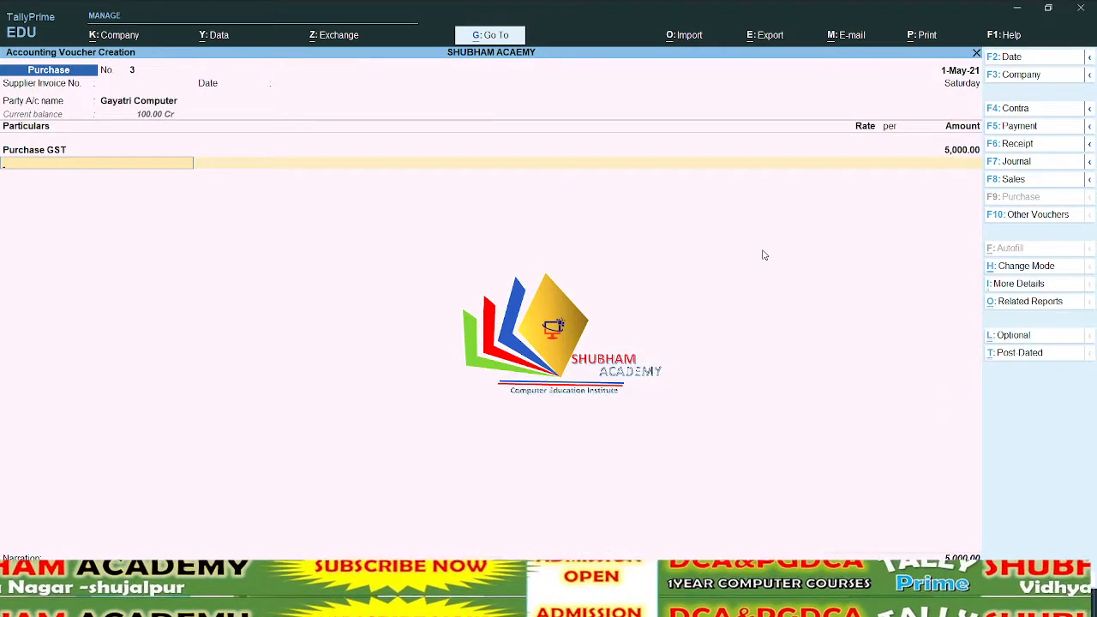
Change the purchase voucher's date to 1-Apr-21 and finish the particulars to reach the bill-wise details
key("F2")
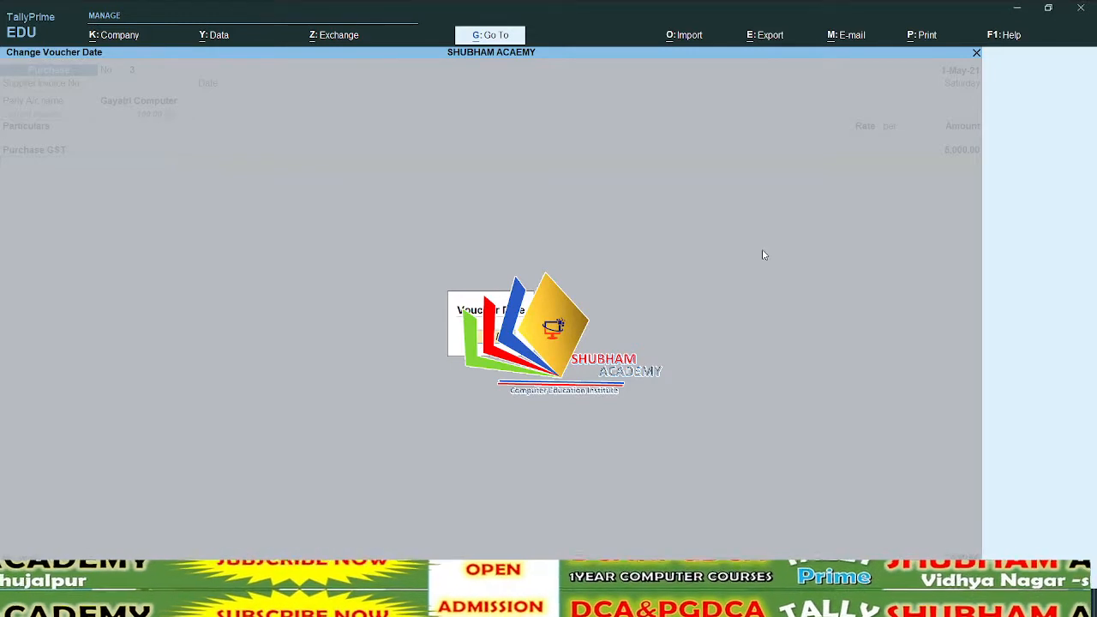
key("Return")
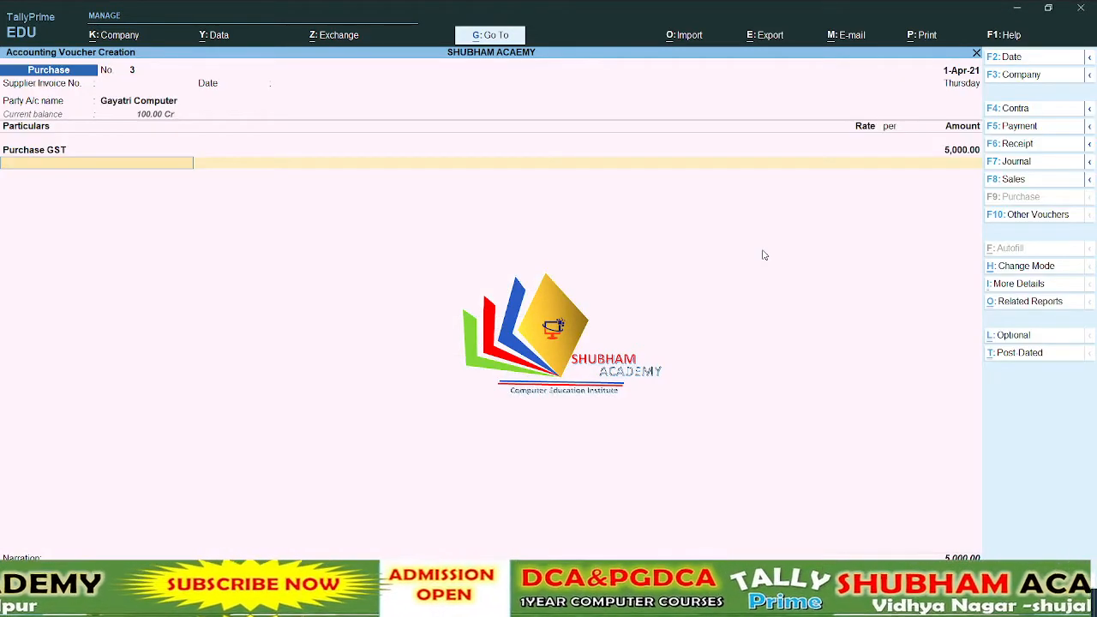
key("Return")
Allocate the 5,000.00 Cr bill as a New Ref, save the purchase voucher and return to the Gateway of Tally
key("Return")
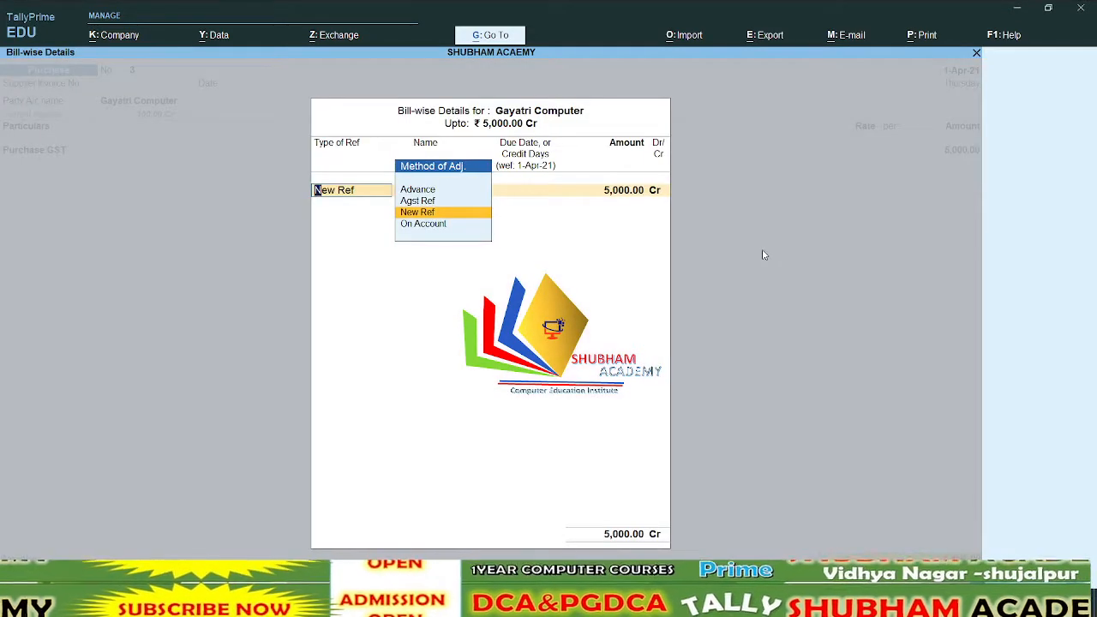
key("Return")
key("Return")
key("Return")
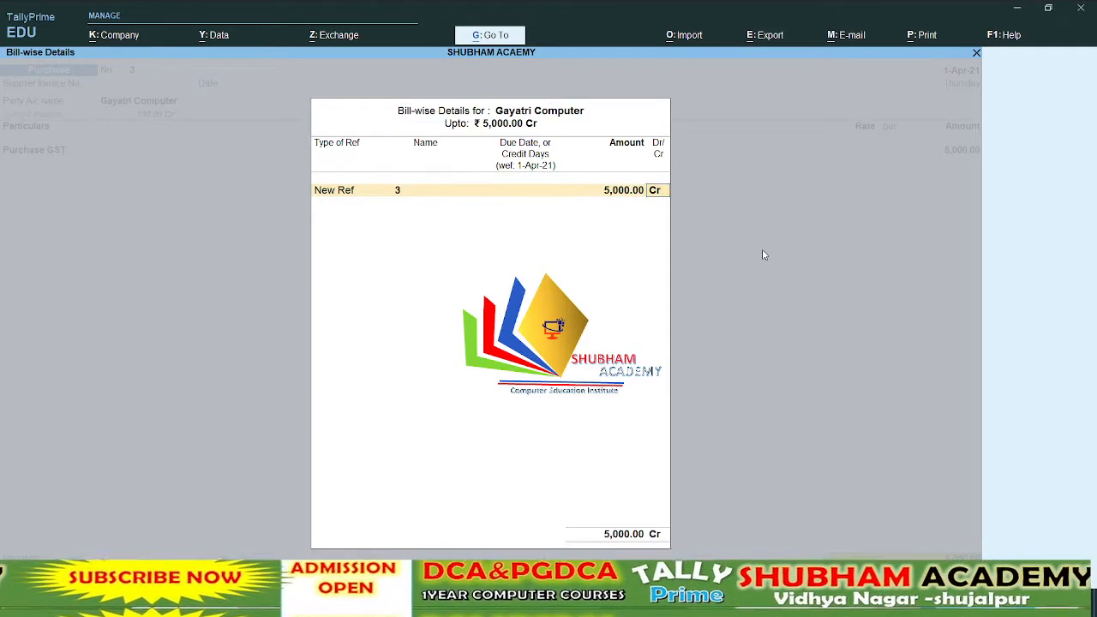
key("Return")
key("Return")
key("Return")
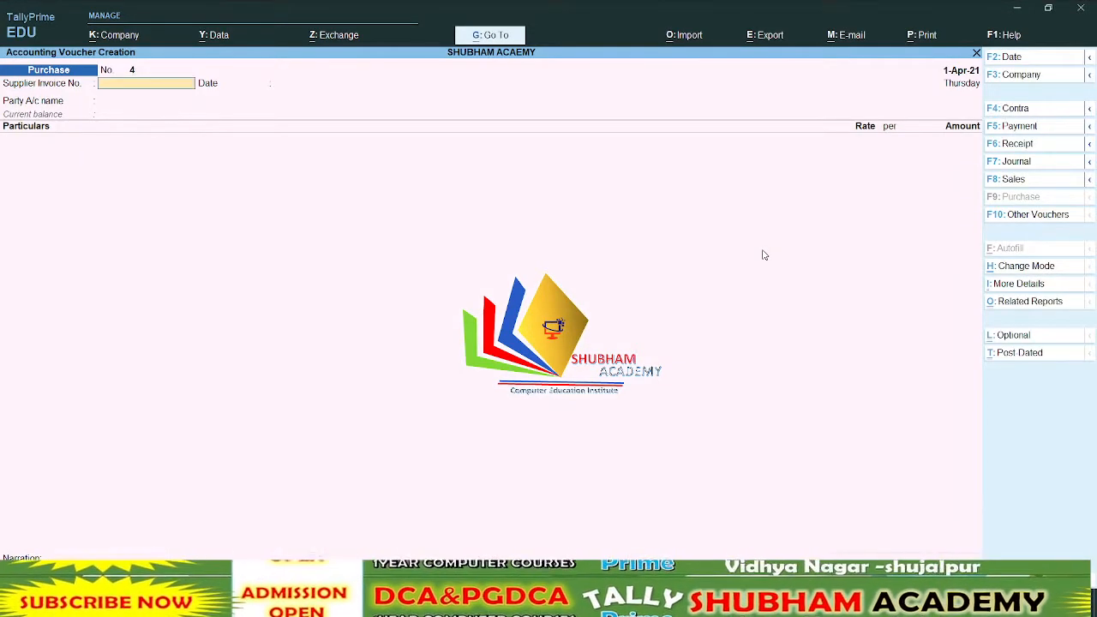
key("Escape")
key("Escape")
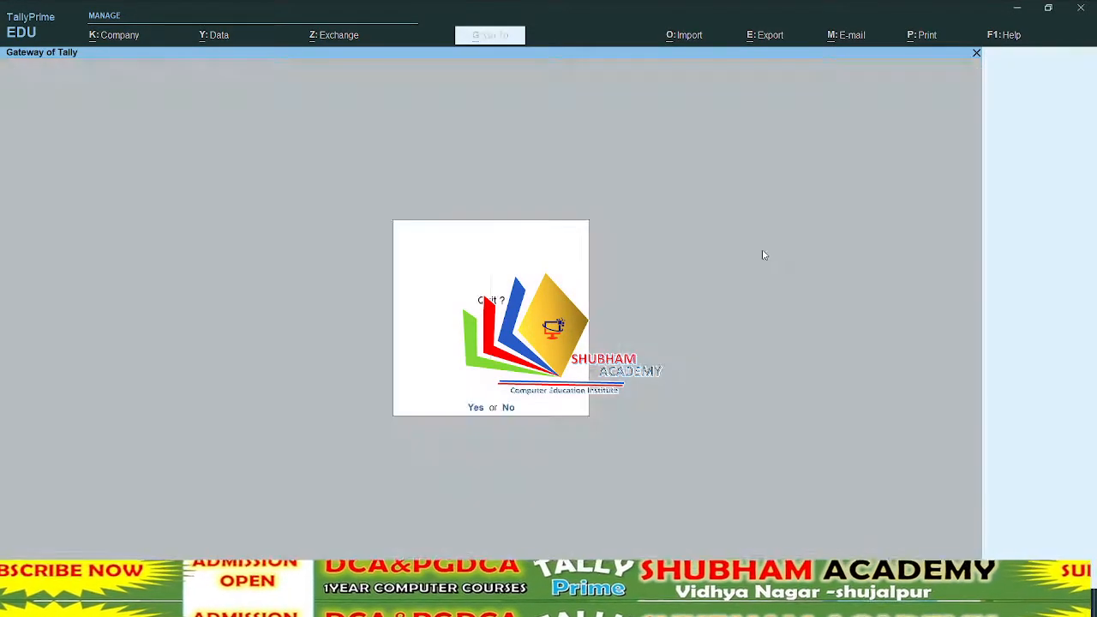
key("Escape")
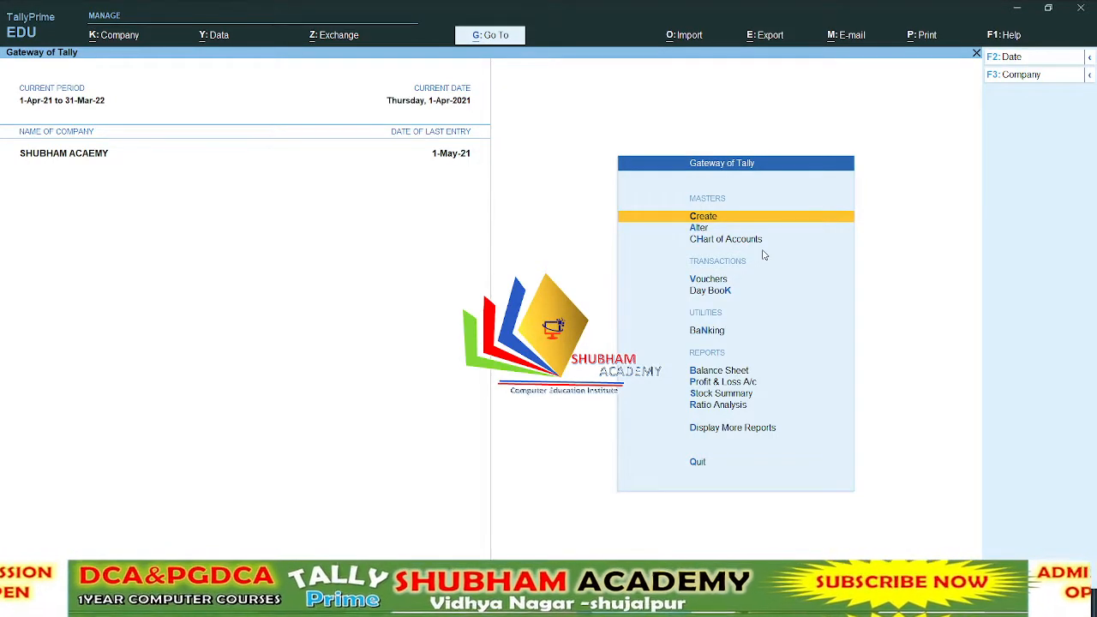
Open the Interest Payable report and drill down through Sundry Creditors to Gayatri Computer's ledger interest calculation
key("d")
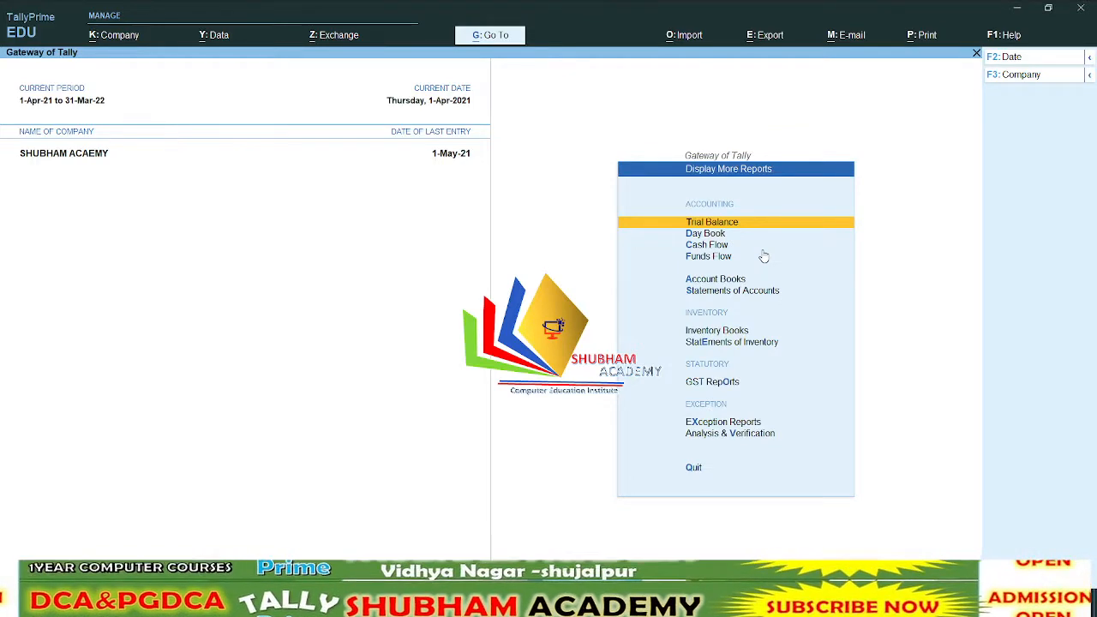
key("s")
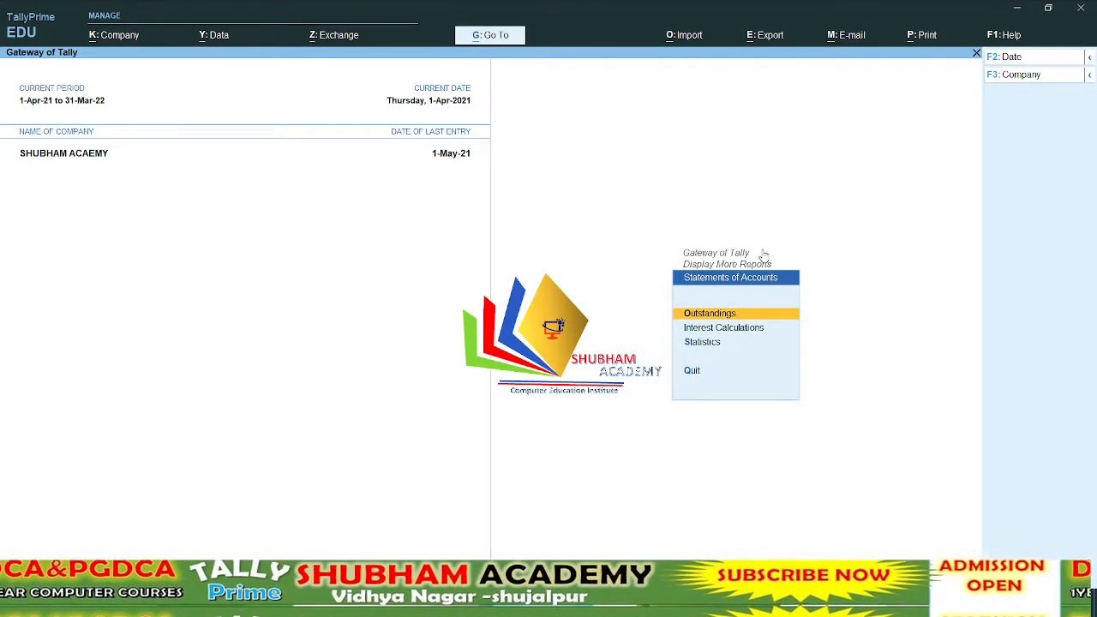
key("i")
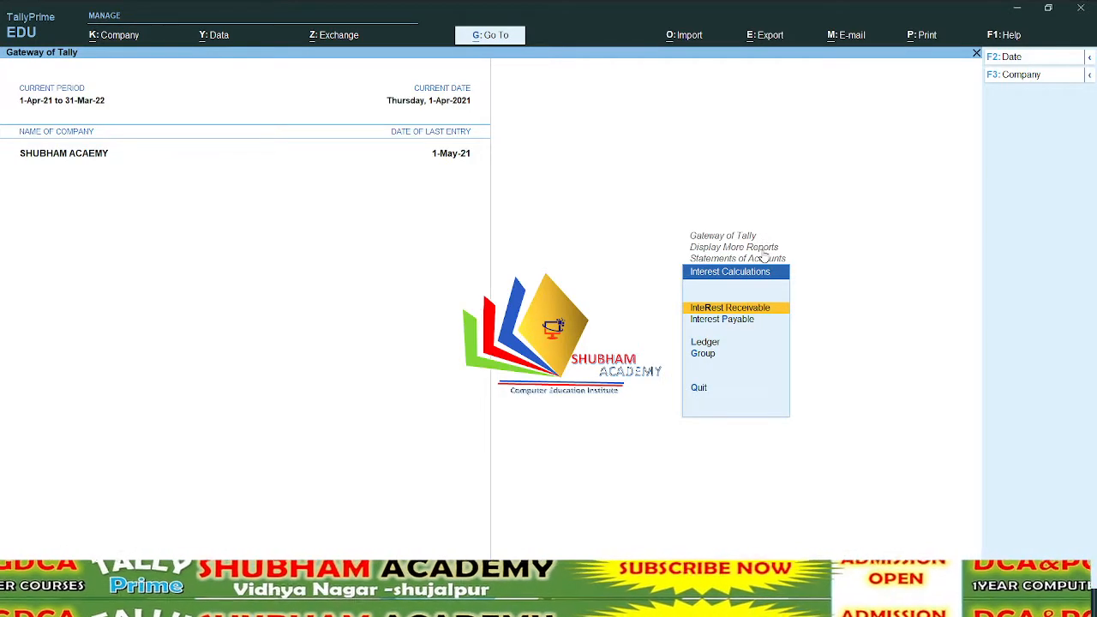
key("Down")
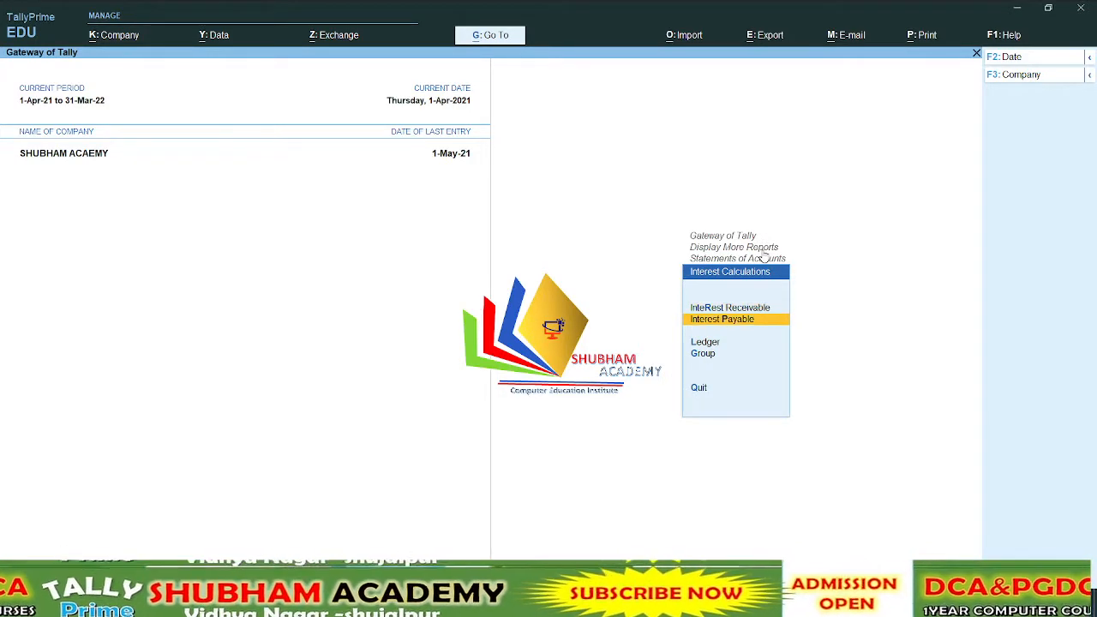
key("Return")
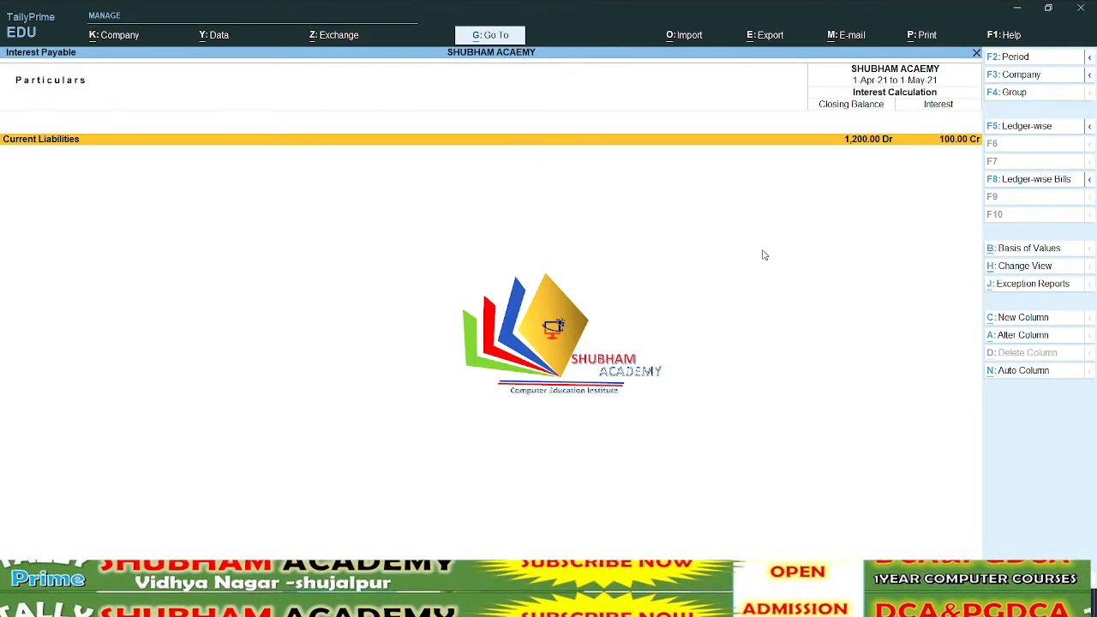
key("Return")
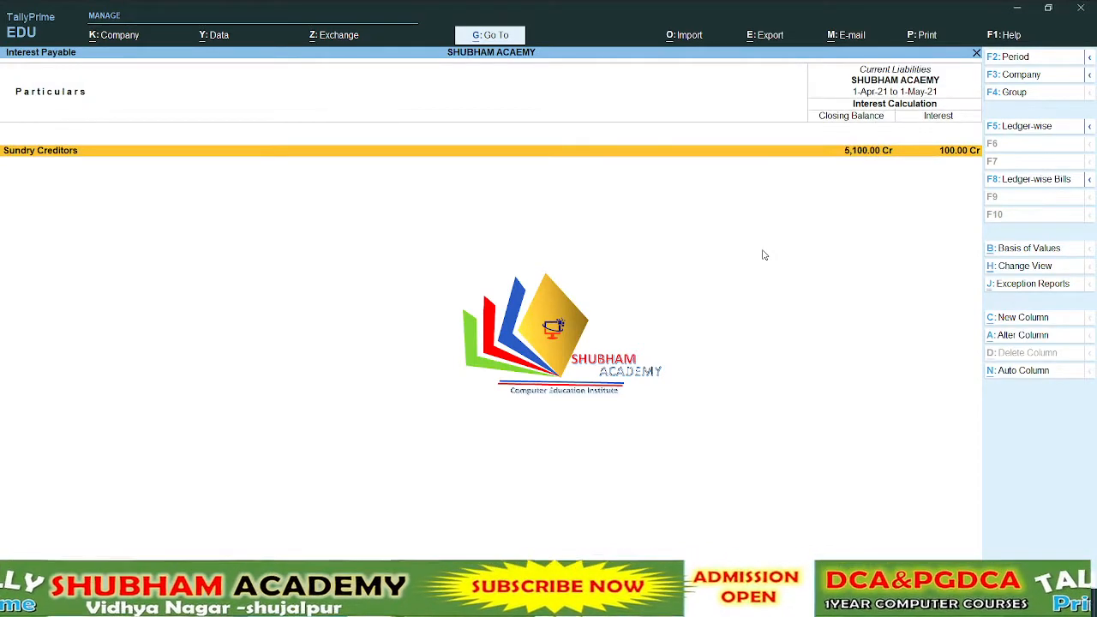
key("Return")
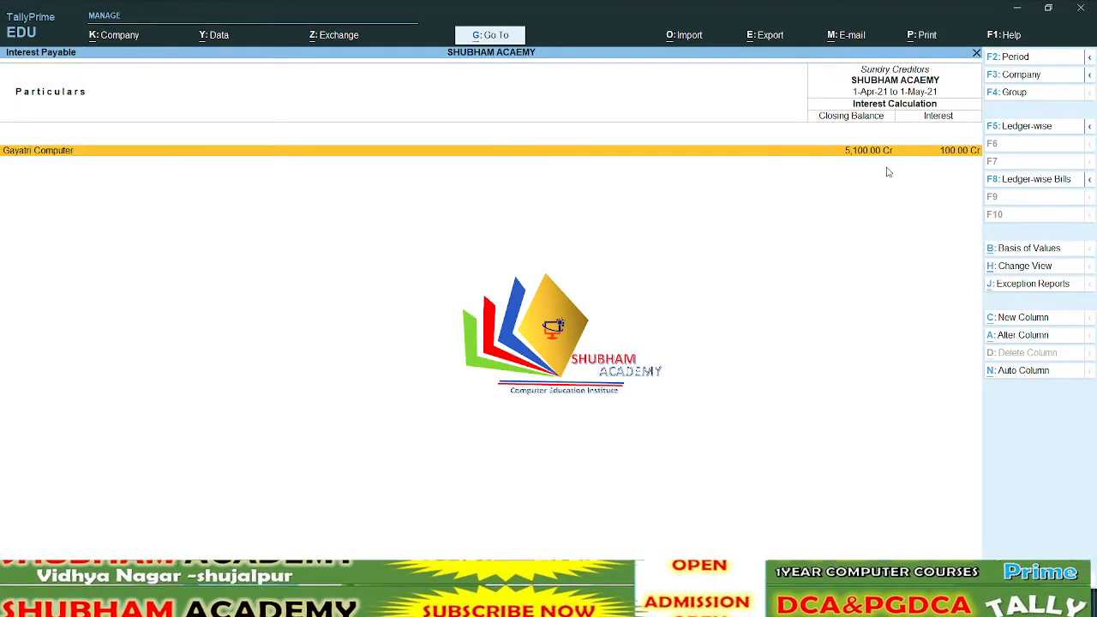
key("Return")
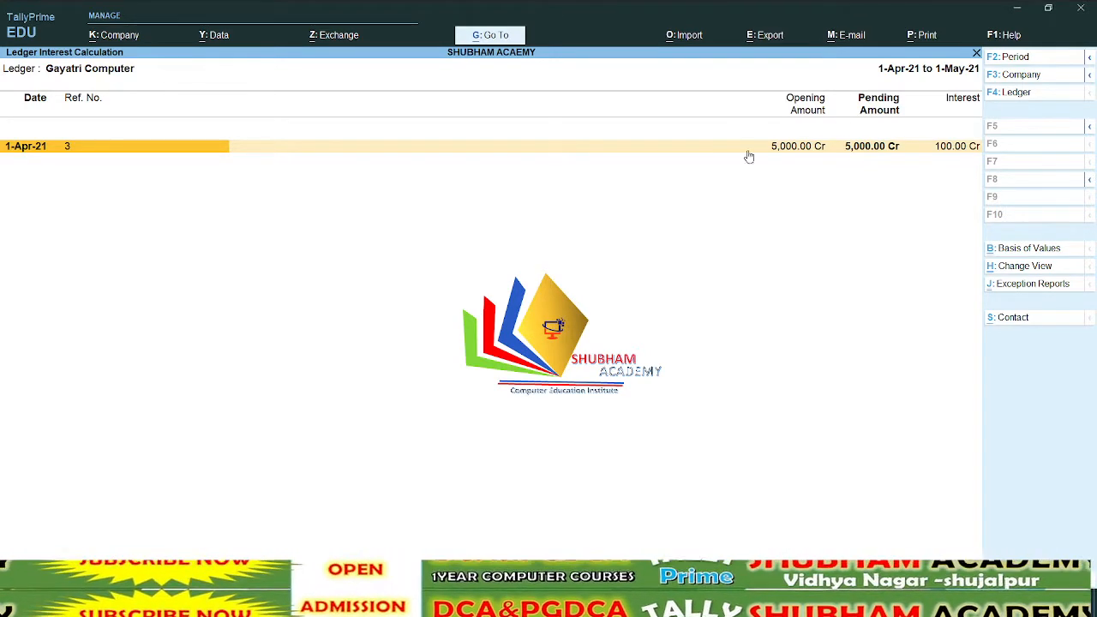
Show the detailed interest breakdown for the period 1-Apr-21 to 1-Jun-21, and return to the Gateway of Tally
key("alt+F5")
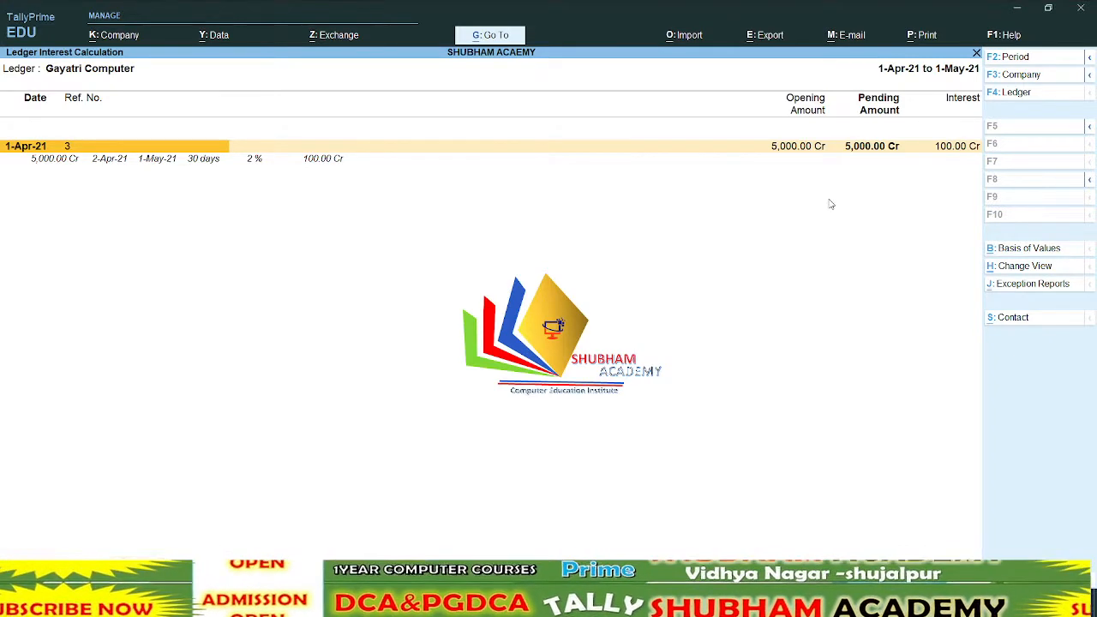
key("F2")
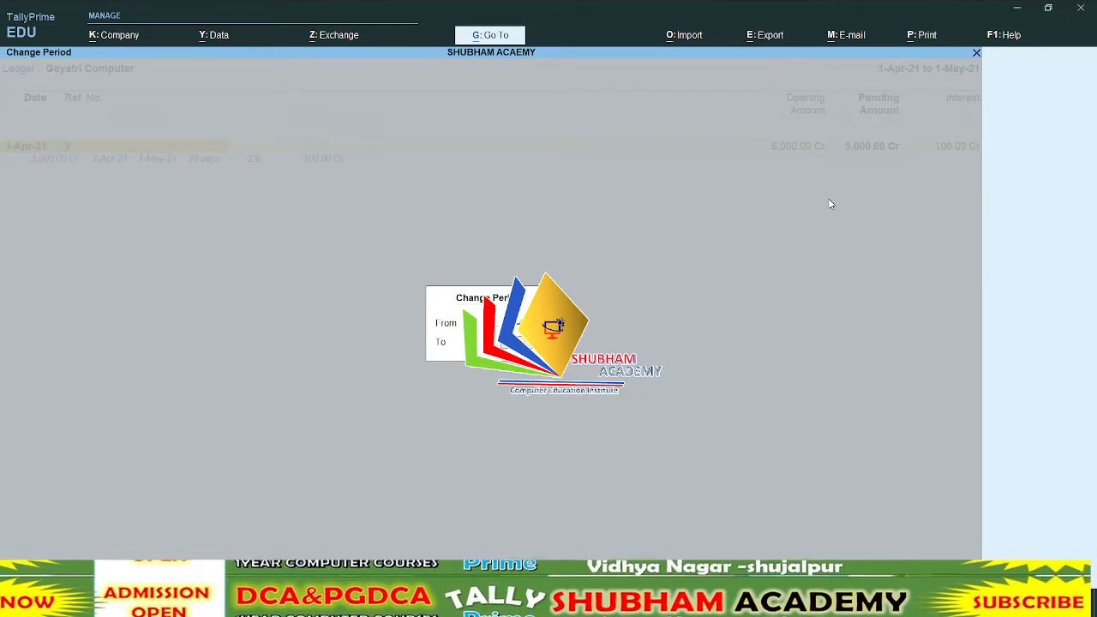
key("Escape")
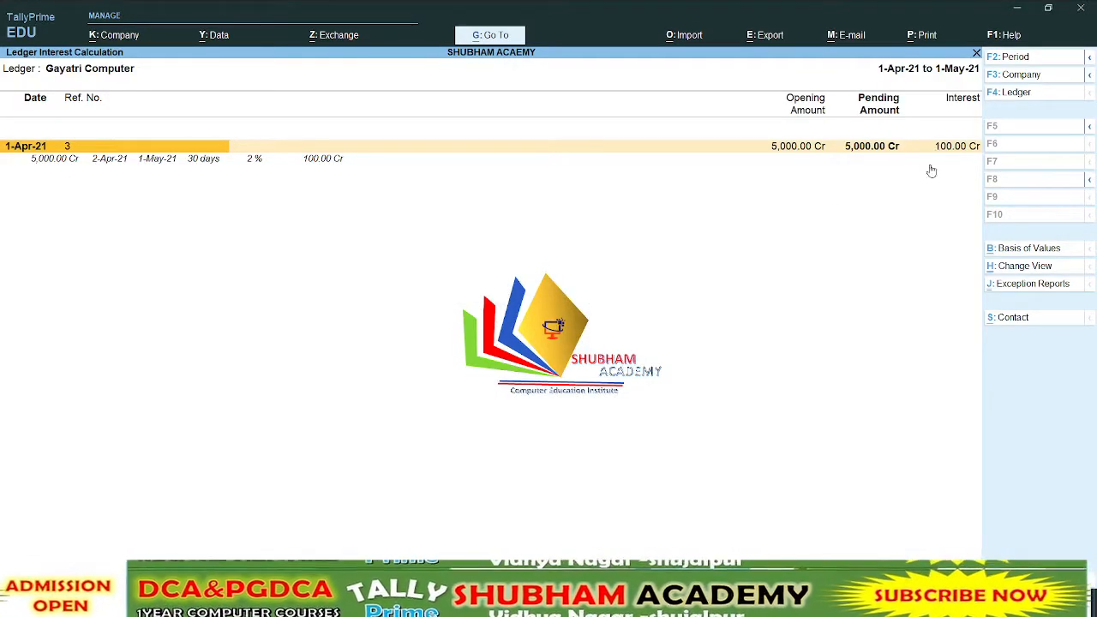
key("F2")
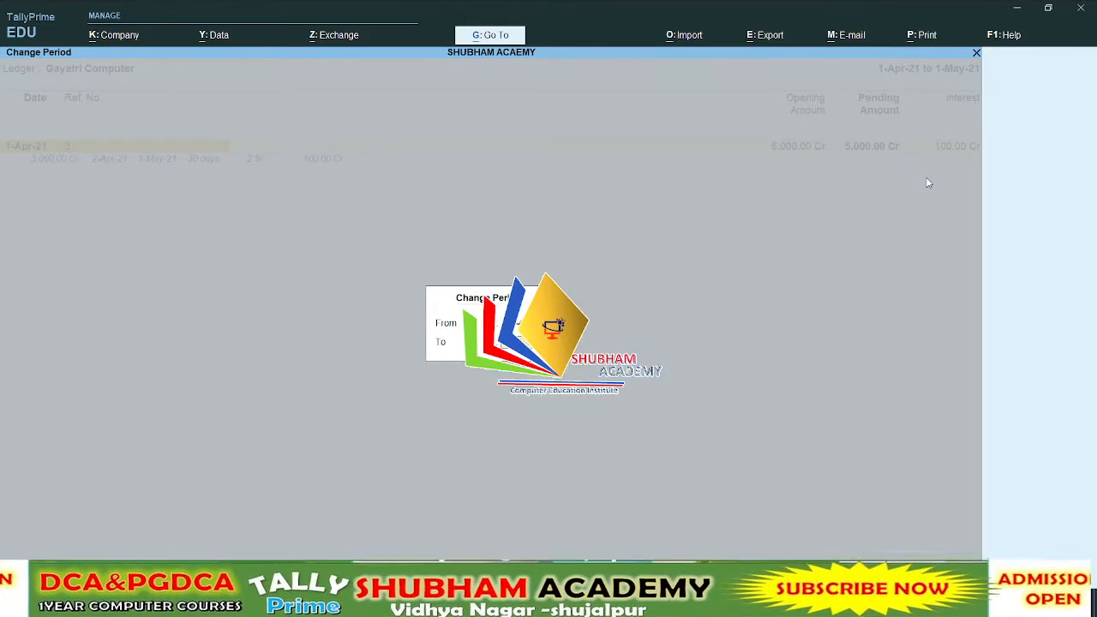
key("Return")
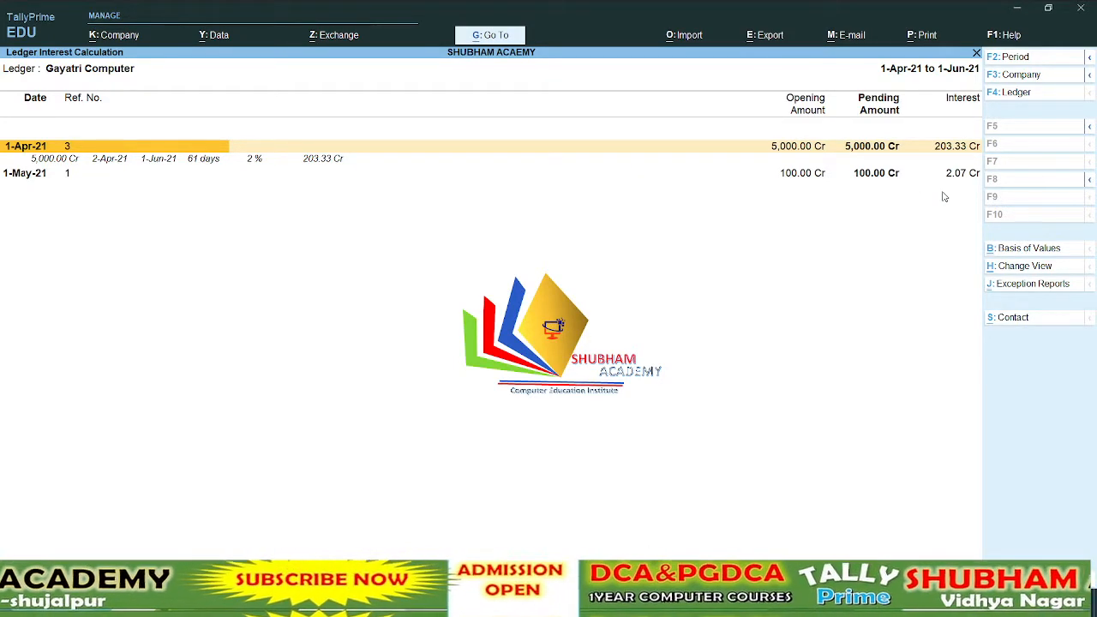
key("Escape")
key("Escape")
key("Escape")
key("Escape")
key("Escape")
key("Escape")
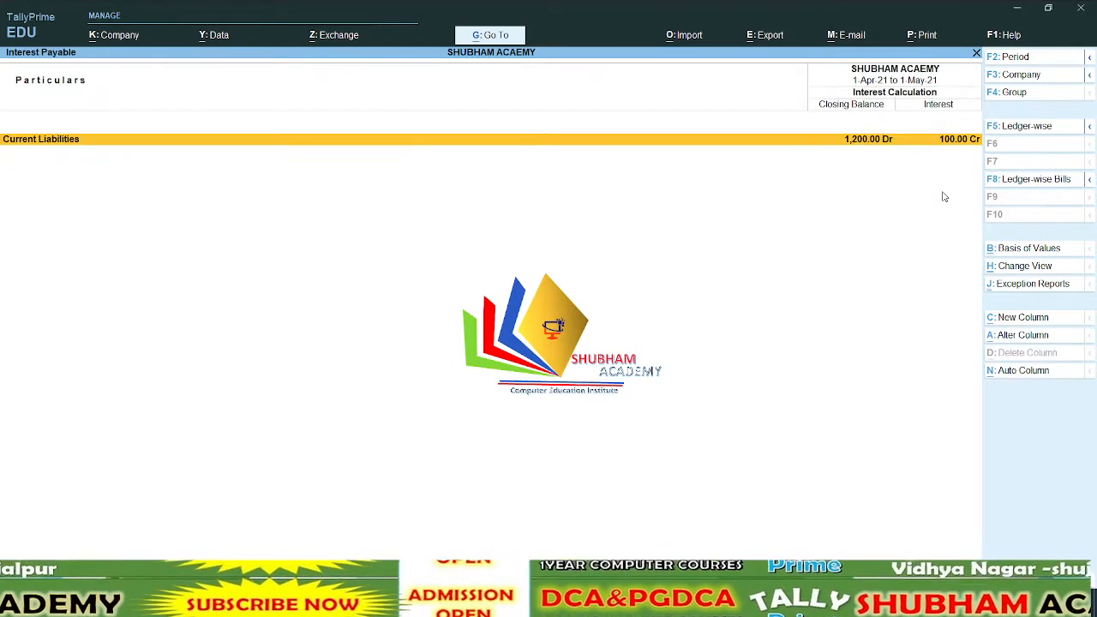
key("Escape")
key("Escape")
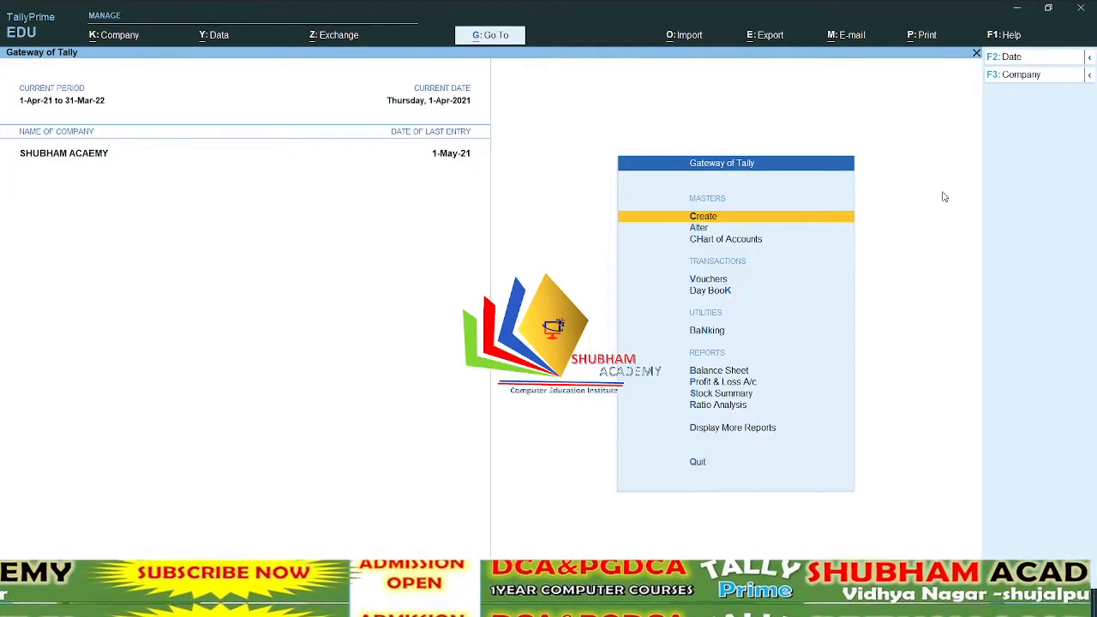
Delete the 1-May-21 Interest Payble journal voucher through the Journal Register and return to the Gateway of Tally
key("d")
key("a")
key("Down")
key("Down")
key("Down")
key("Down")
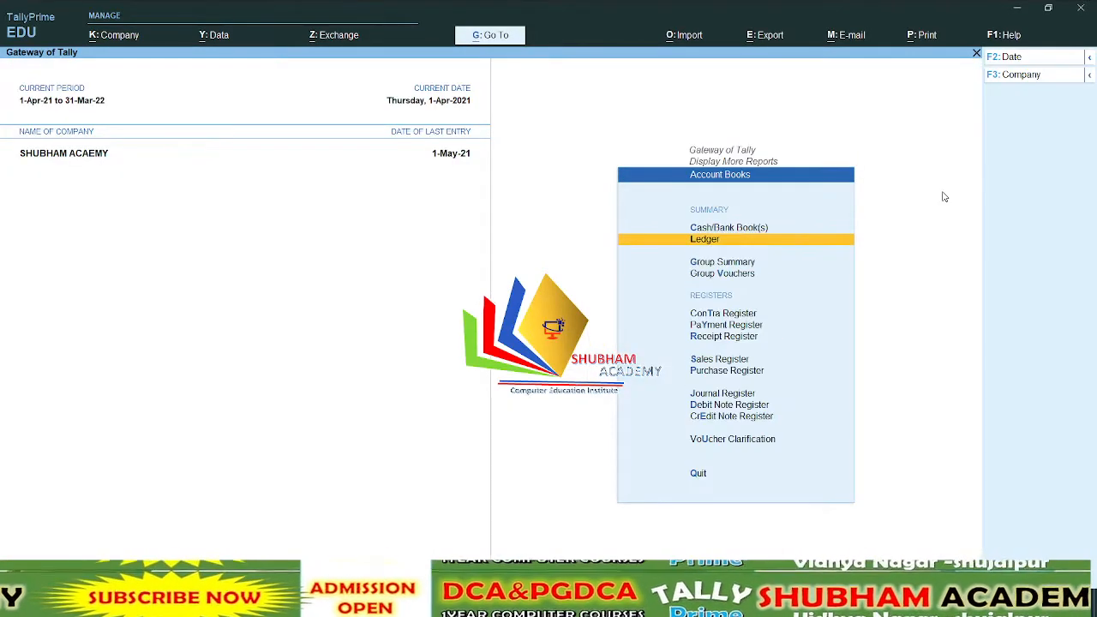
key("Down")
key("Down")
key("Down")
key("Down")
key("Down")
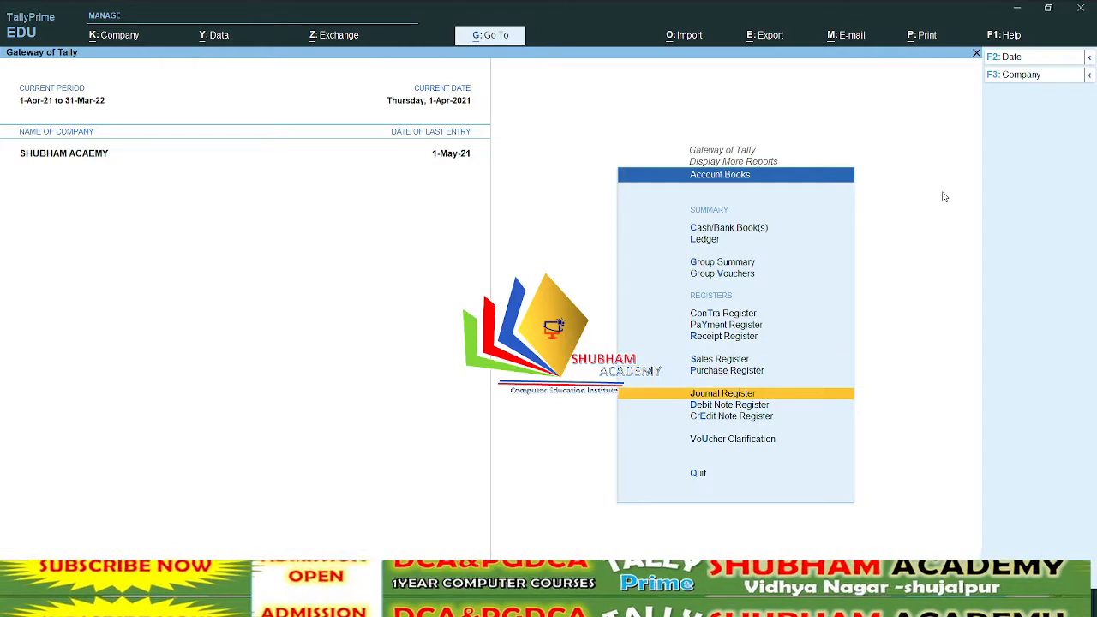
key("Return")
key("Return")
key("Return")
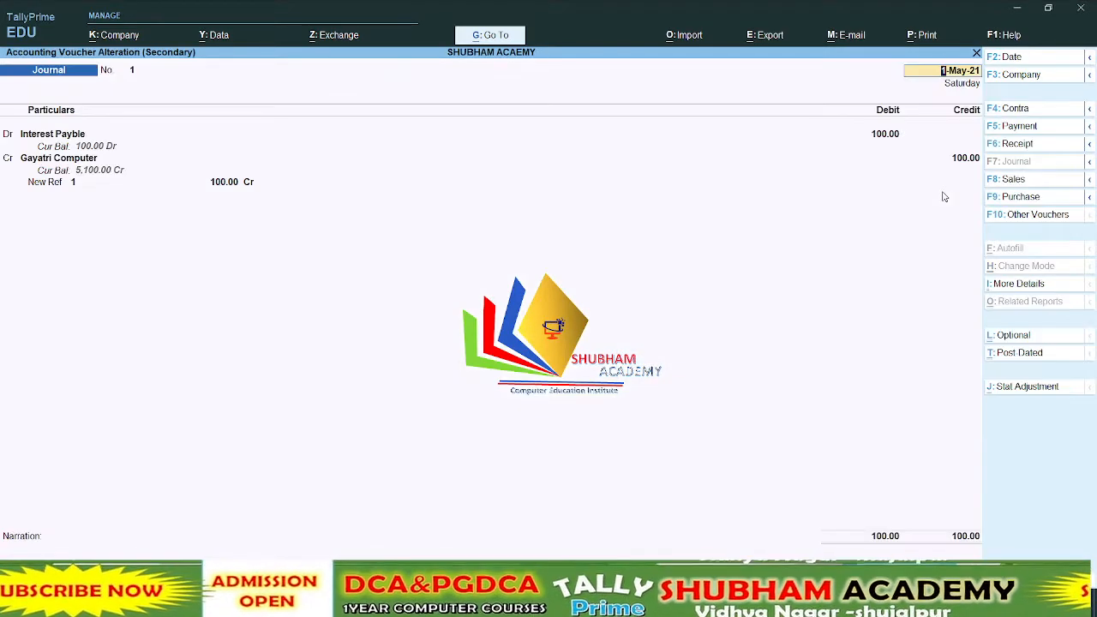
key("alt+d")
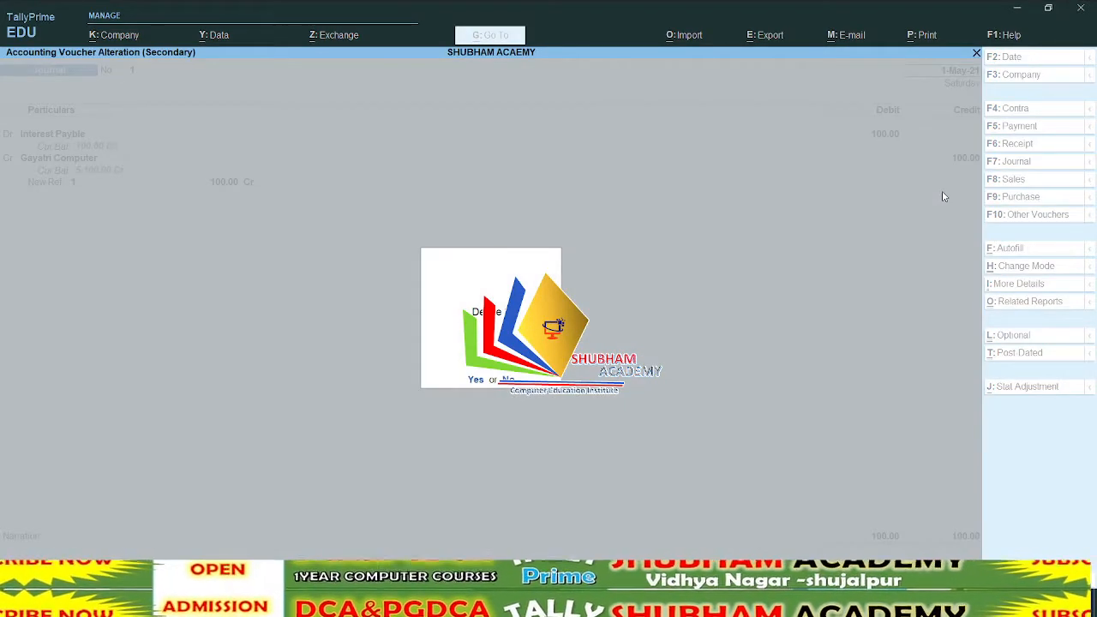
key("y")
key("Escape")
key("Escape")
key("Escape")
key("Escape")
key("Escape")
key("Escape")
key("Escape")
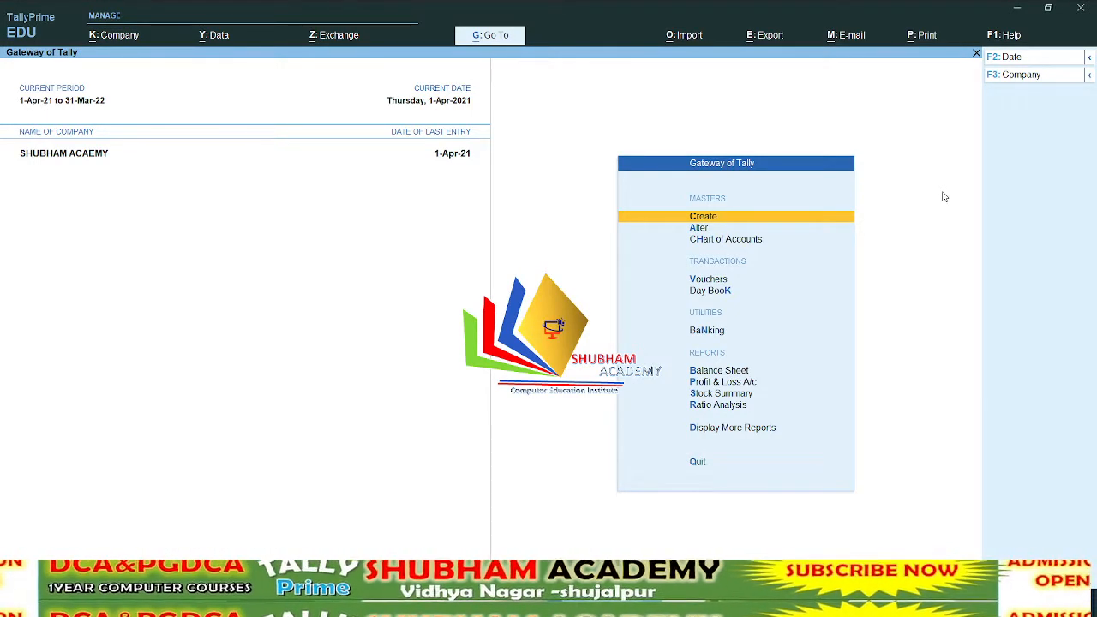
Open the Interest Payable report and set its period to 1-Apr-21 to 1-May-21
key("d")
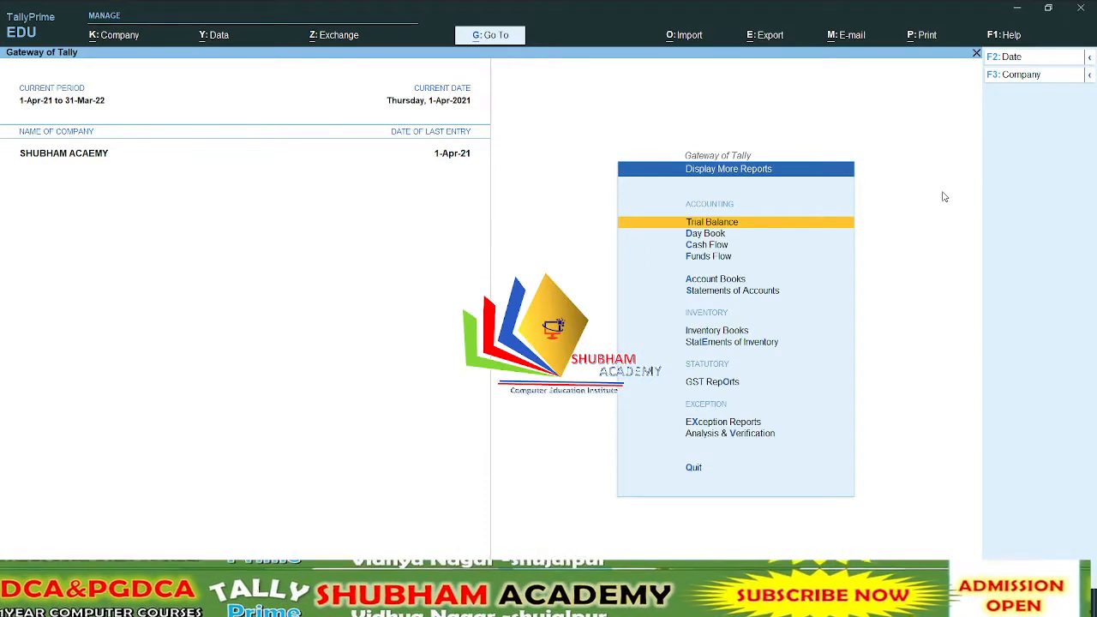
key("s")
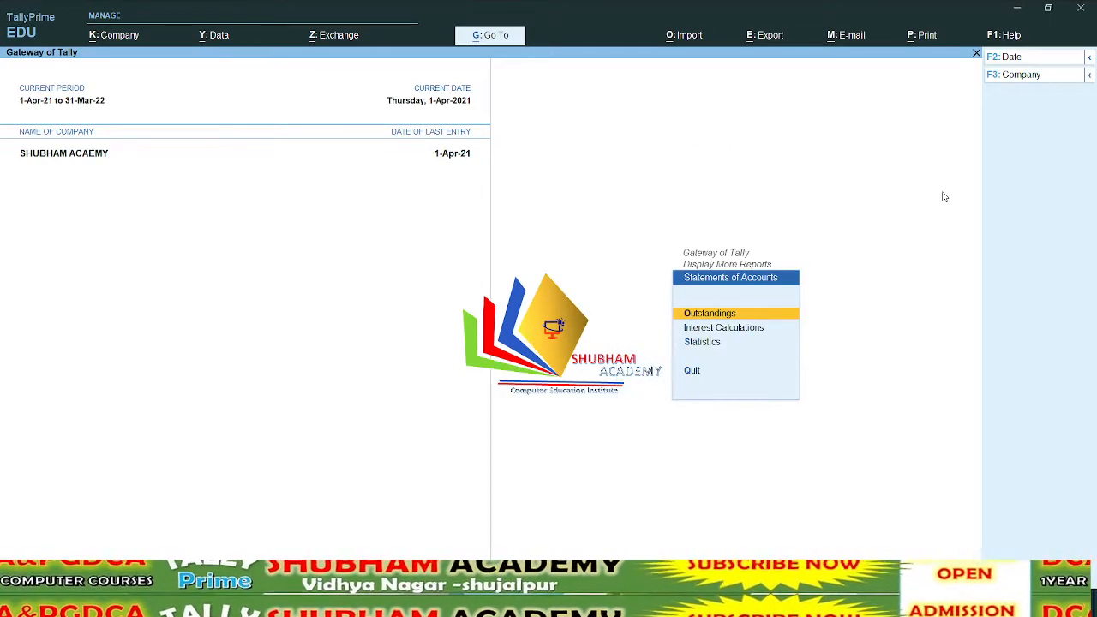
key("i")
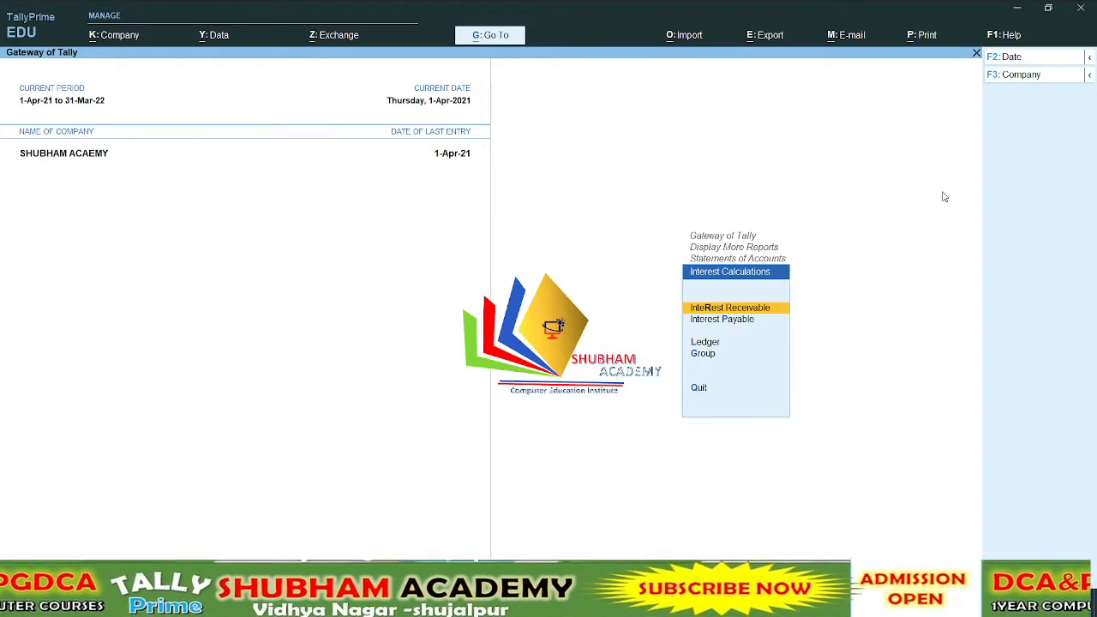
key("Down")
key("Return")
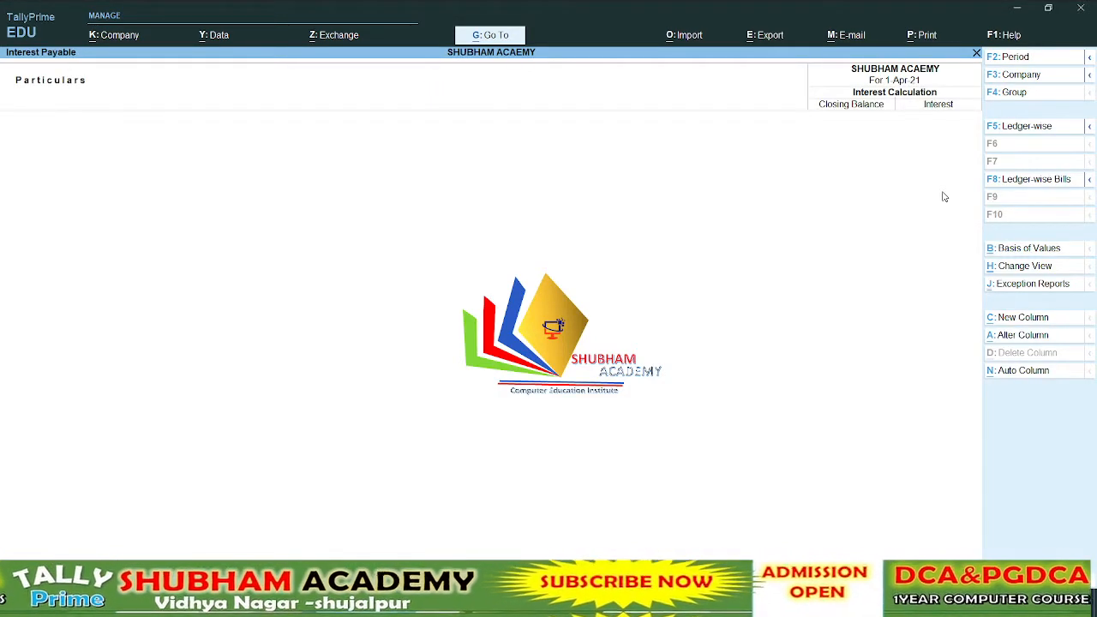
key("F2")
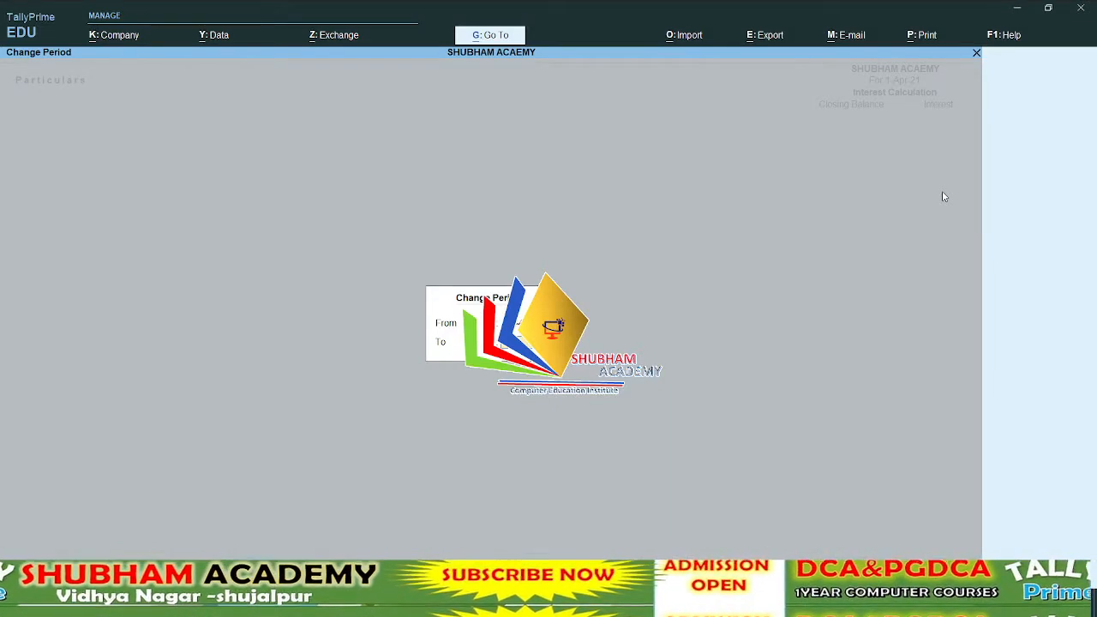
key("Return")
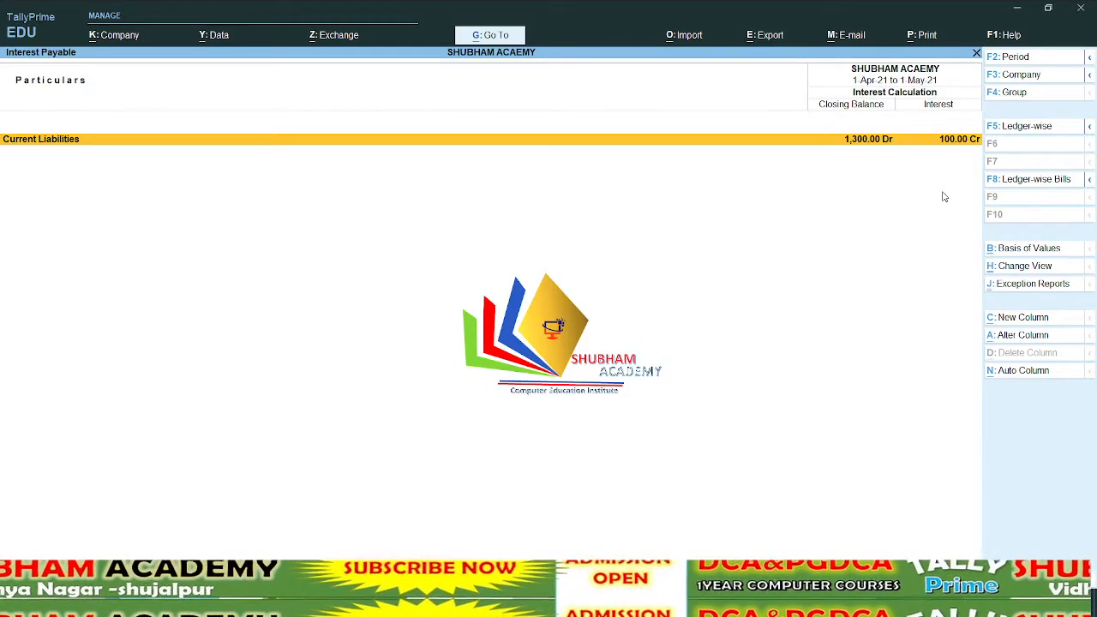
Drill down through Current Liabilities to Gayatri Computer's ledger interest calculation, and return to the Gateway of Tally
key("Return")
key("Return")
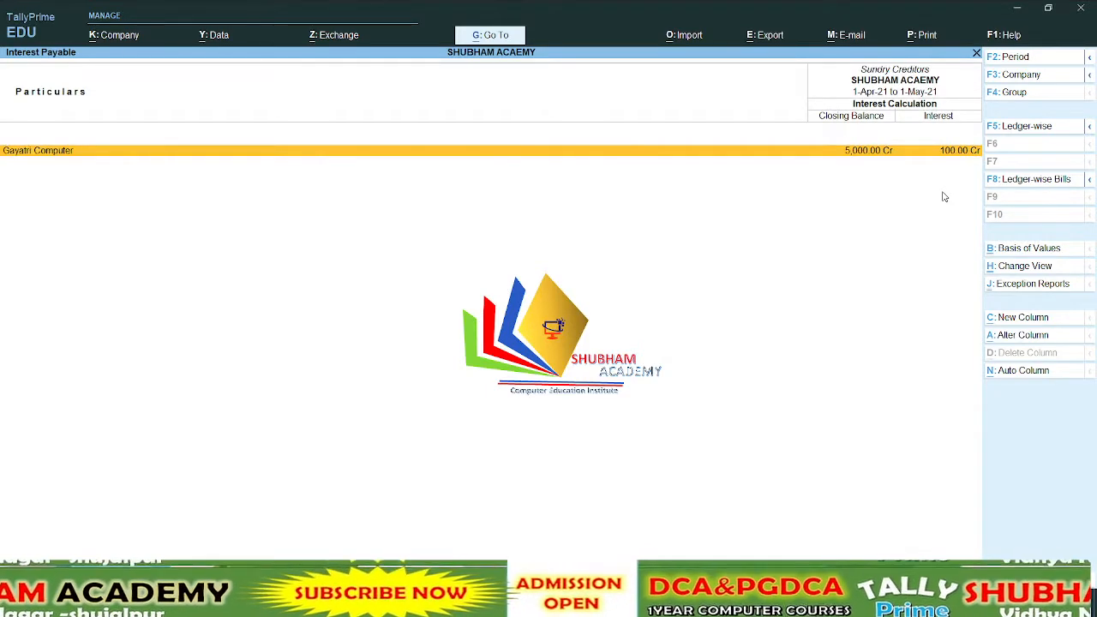
key("Return")
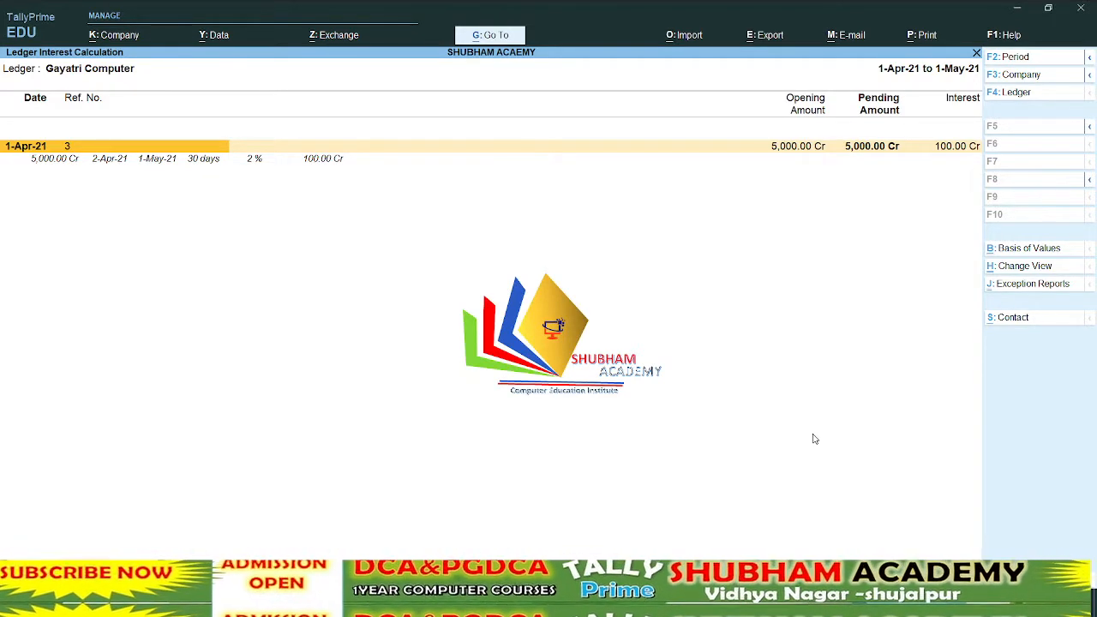
key("Escape")
key("Escape")
key("Escape")
key("Escape")
key("Escape")
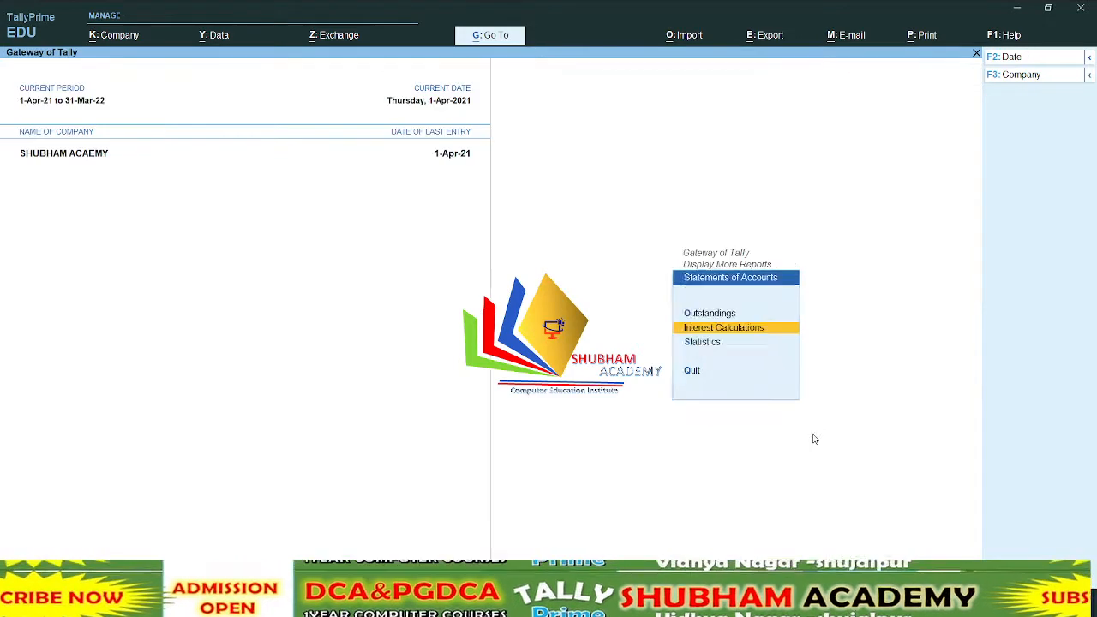
key("Escape")
key("Escape")
key("Escape")
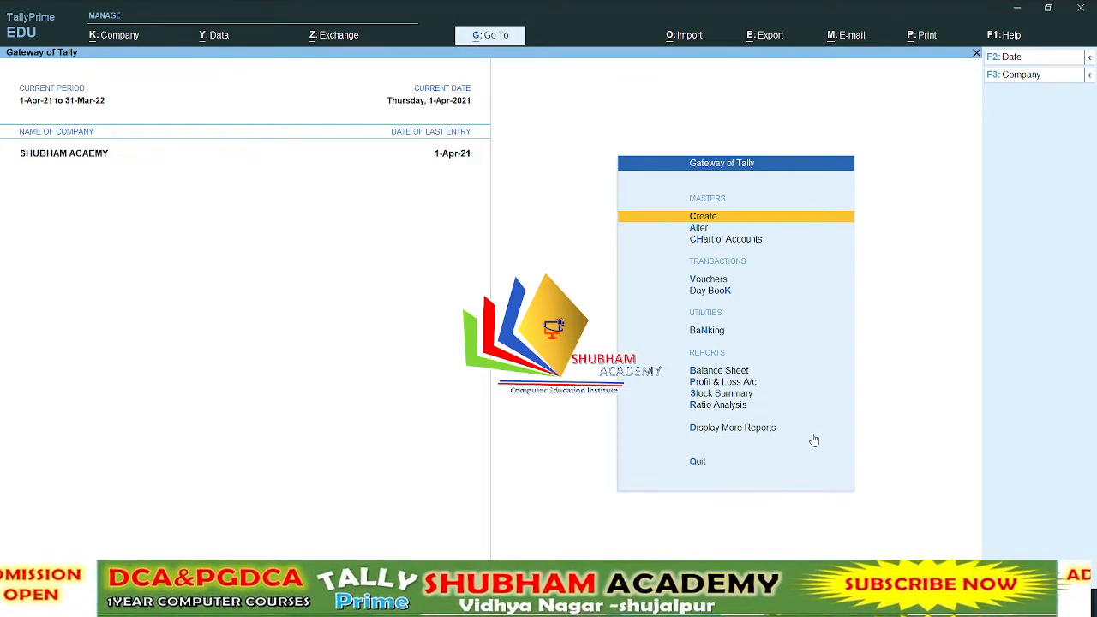
Create a journal voucher debiting Interest Payble 100.00 and crediting Gayatri Computer 100.00
key("v")
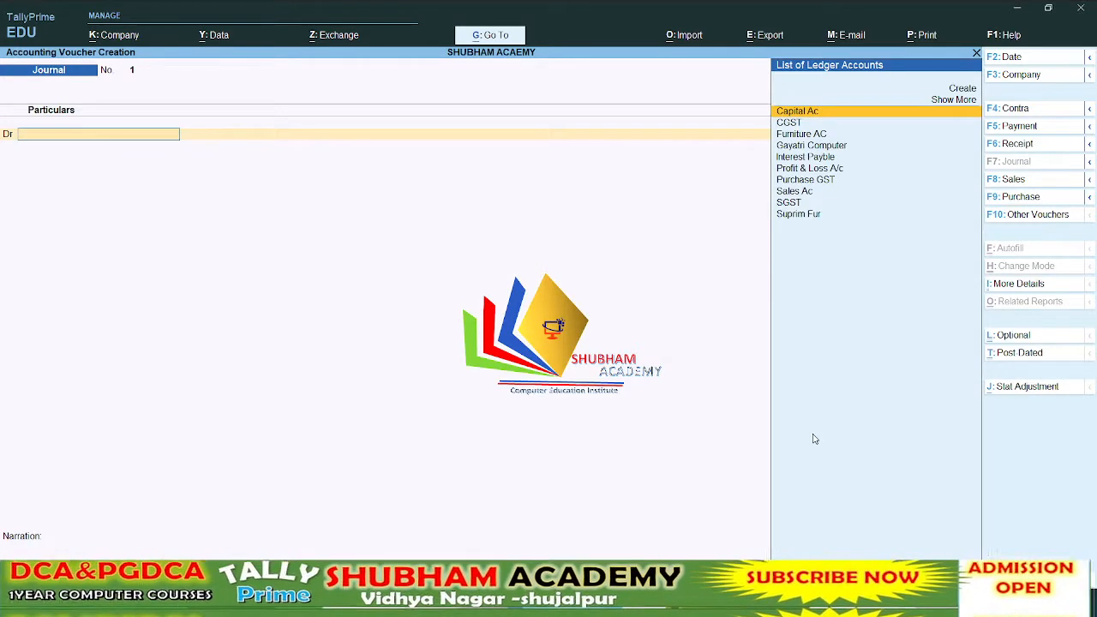
key("Down")
key("Down")
key("Down")
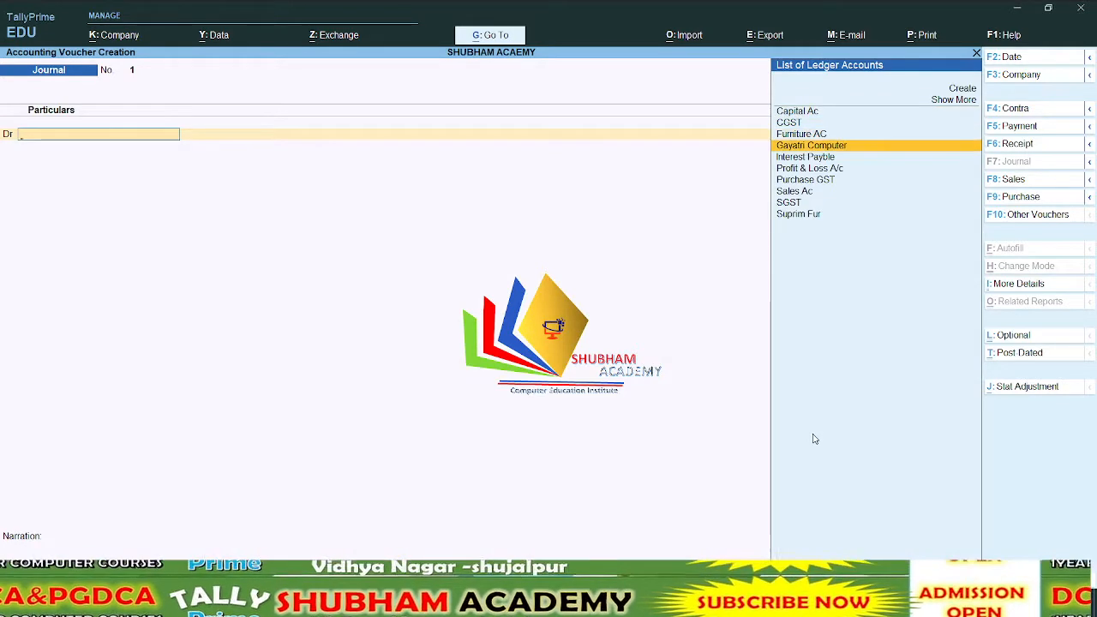
key("Down")
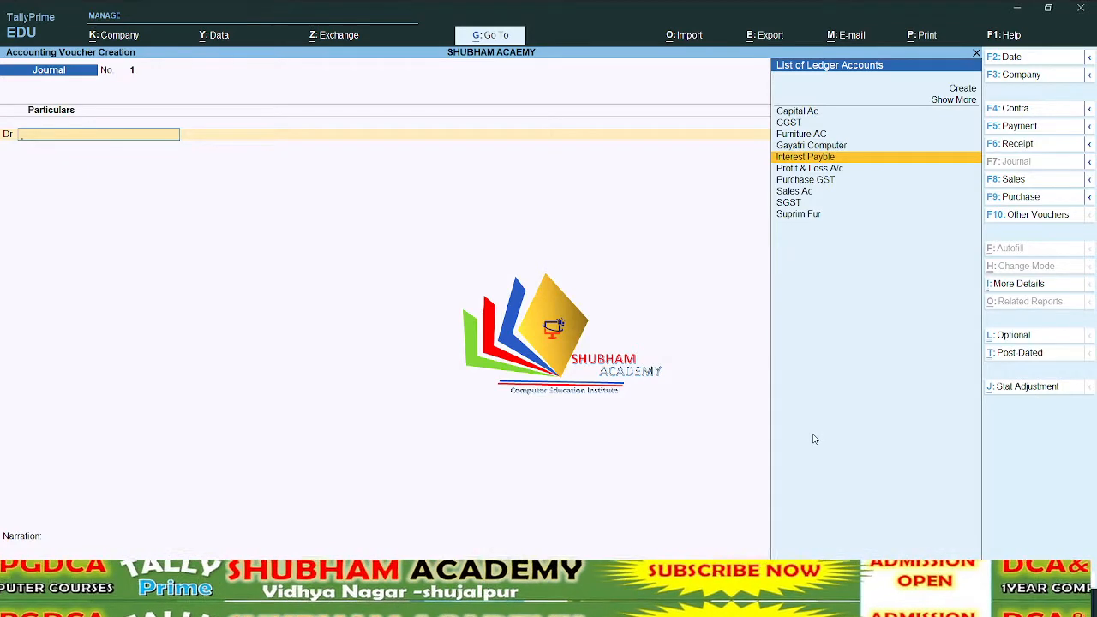
key("Return")
key("Return")
type("1000")
key("BackSpace")
key("Return")
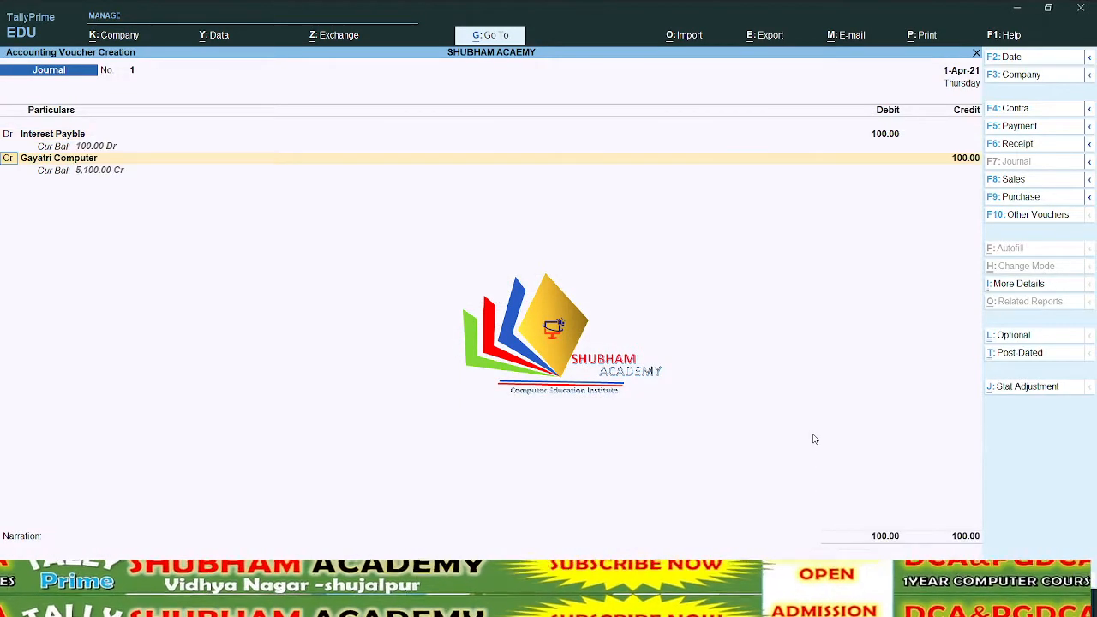
key("Return")
Allocate the 100.00 Cr for Gayatri Computer as a New Ref named 1 in the bill-wise details
key("Return")
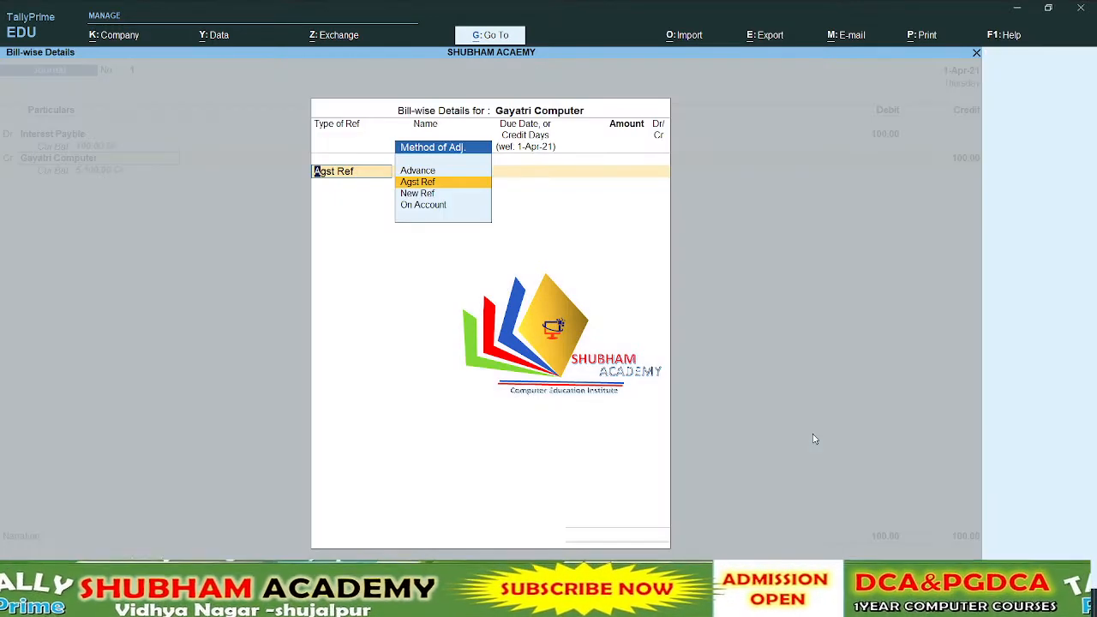
key("Return")
key("BackSpace")
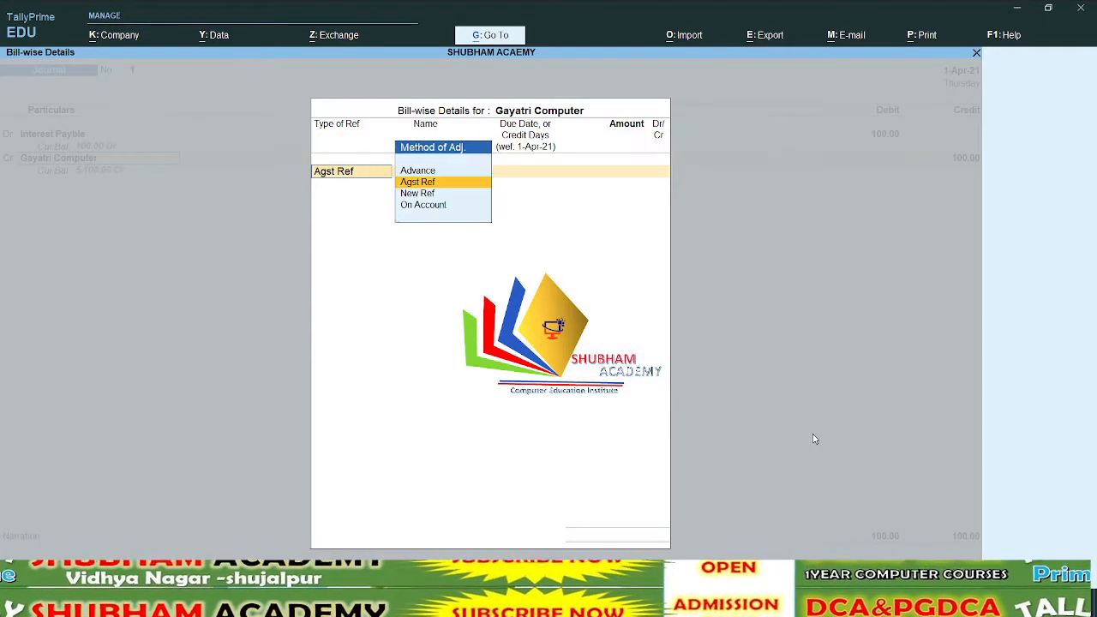
key("Up")
key("Down")
key("Down")
key("Return")
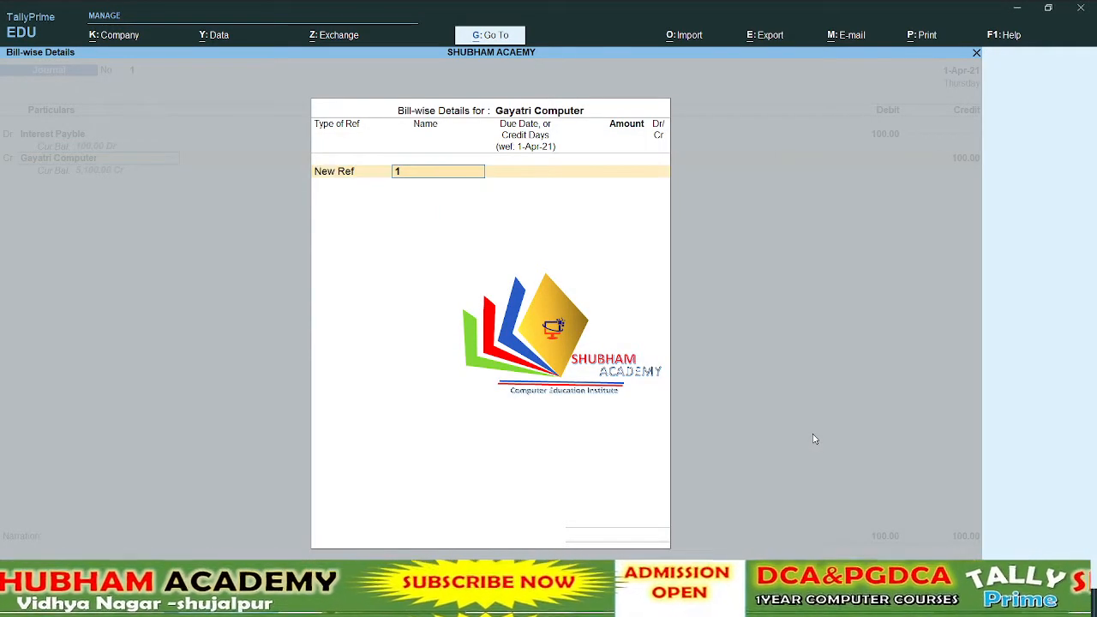
key("Return")
key("Return")
type("100")
key("Return")
key("Return")
key("Return")
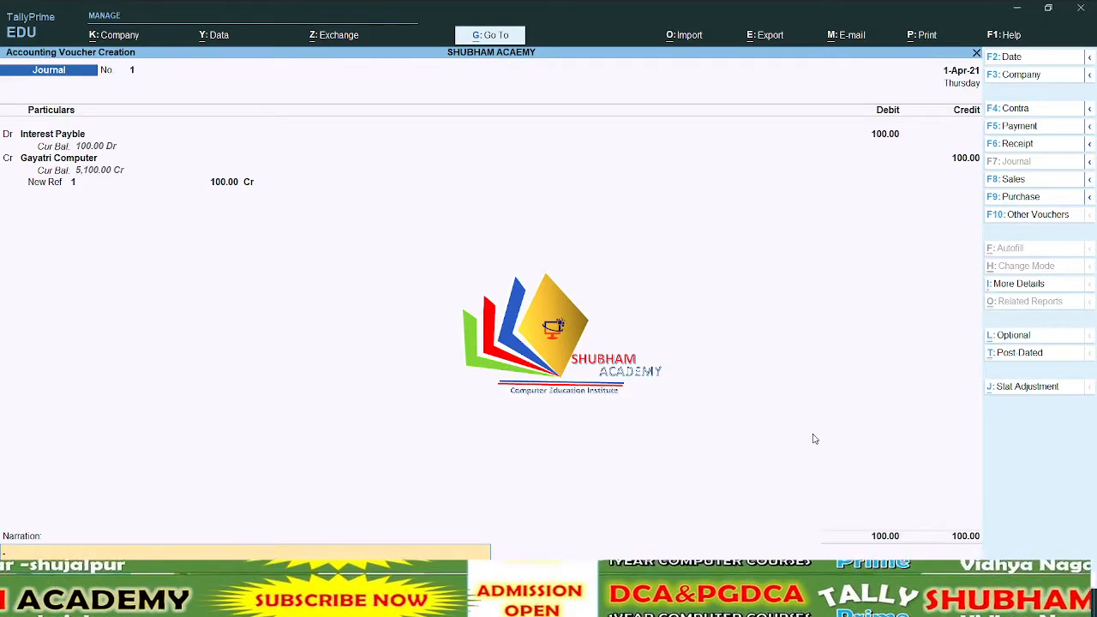
Change the journal voucher's date to 1-May-21, save it and return to the Gateway of Tally
key("F2")
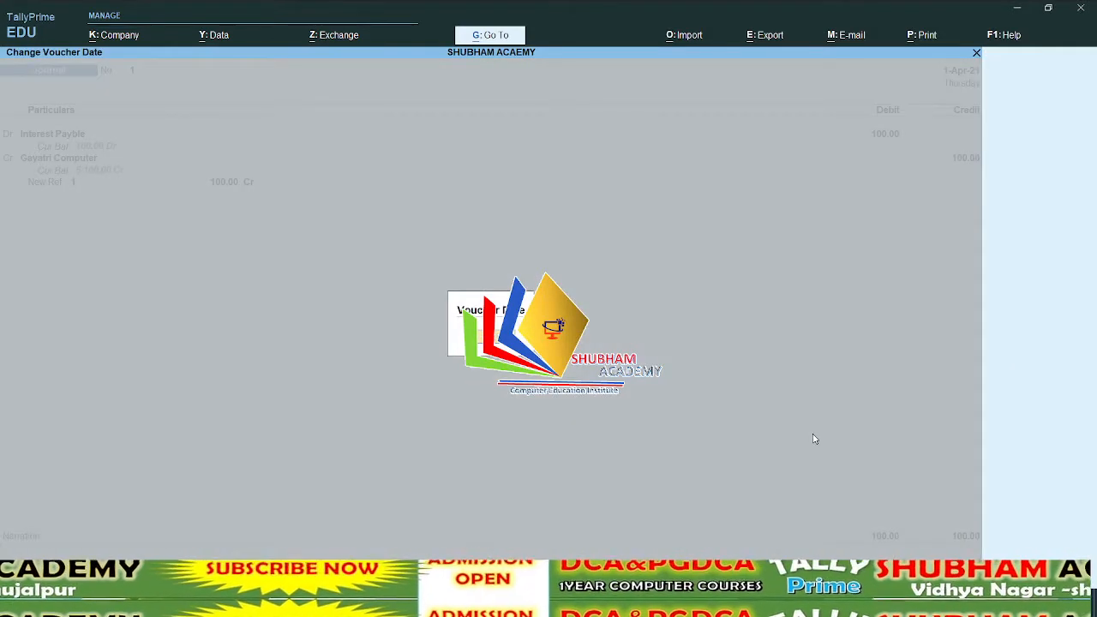
key("Return")
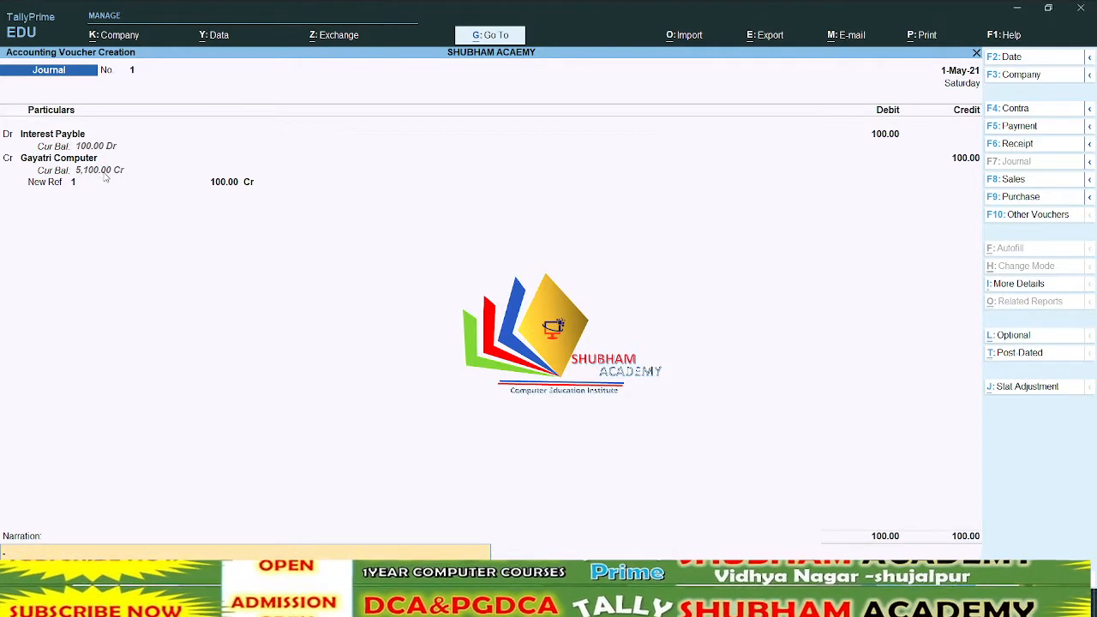
key("Return")
key("Return")
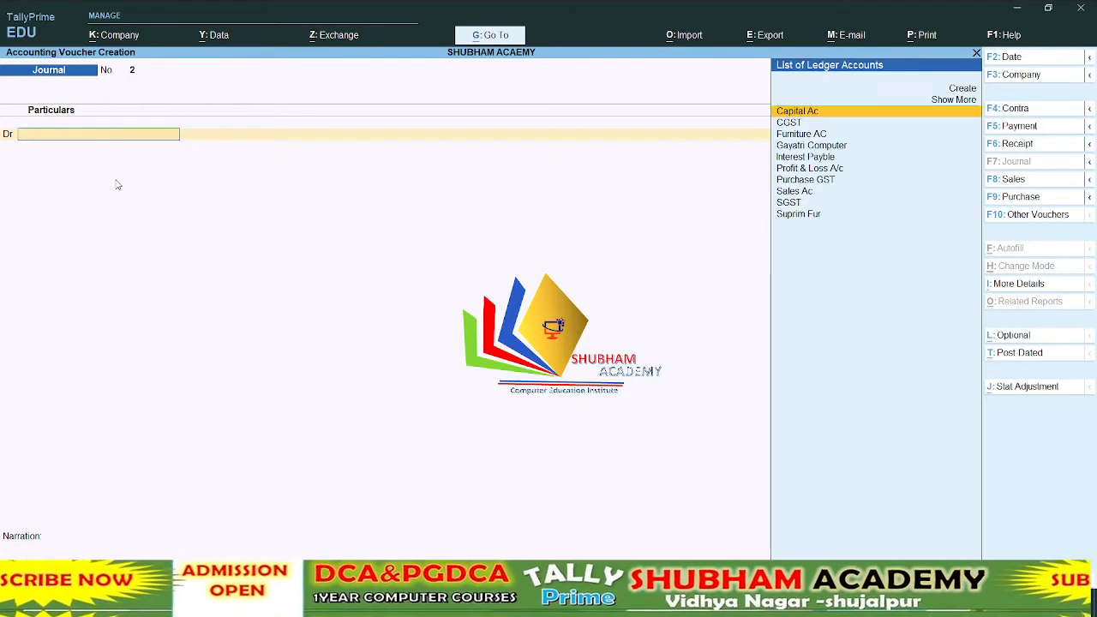
key("Escape")
key("Escape")
key("Escape")
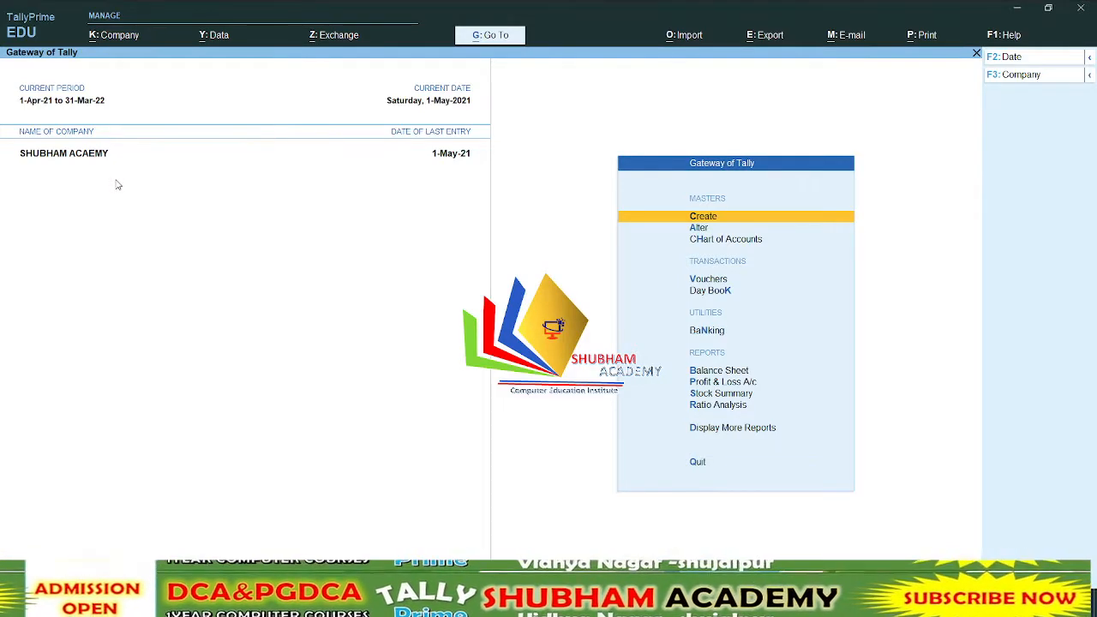
Start a payment voucher from the Cash account with Gayatri Computer as the party being paid
key("v")
key("F5")
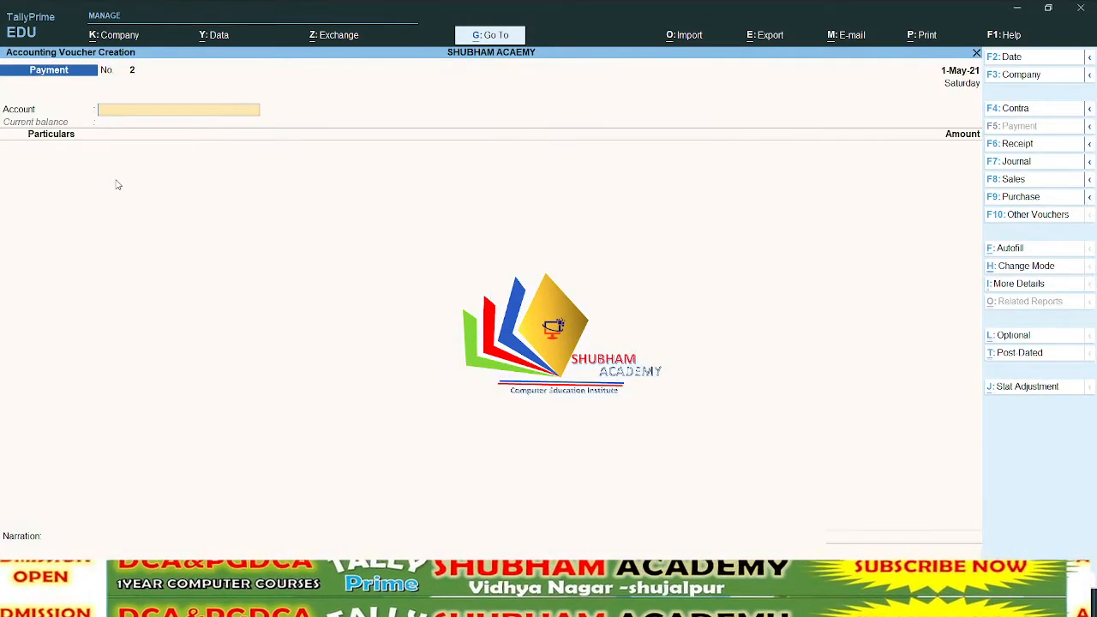
key("Down")
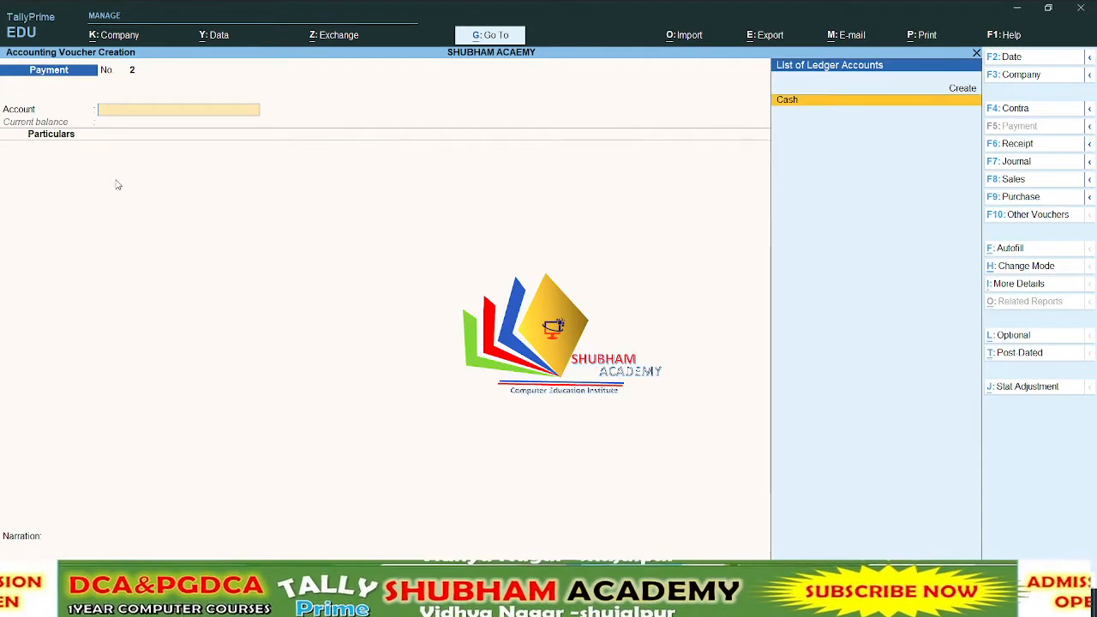
key("Return")
key("Down")
key("Down")
key("Down")
key("Down")
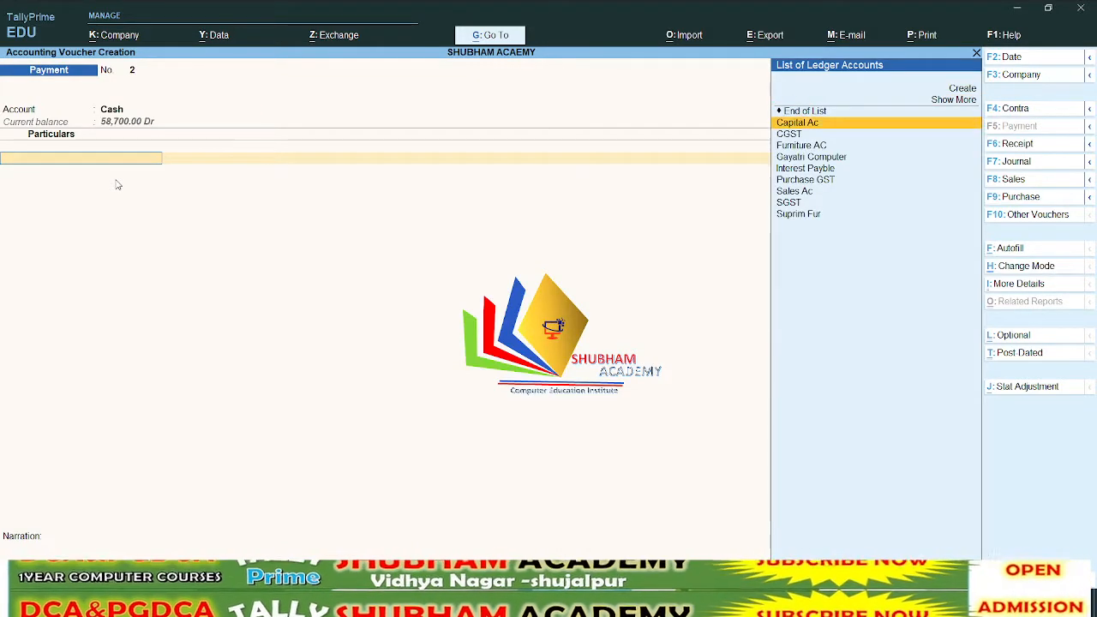
key("Down")
key("Return")
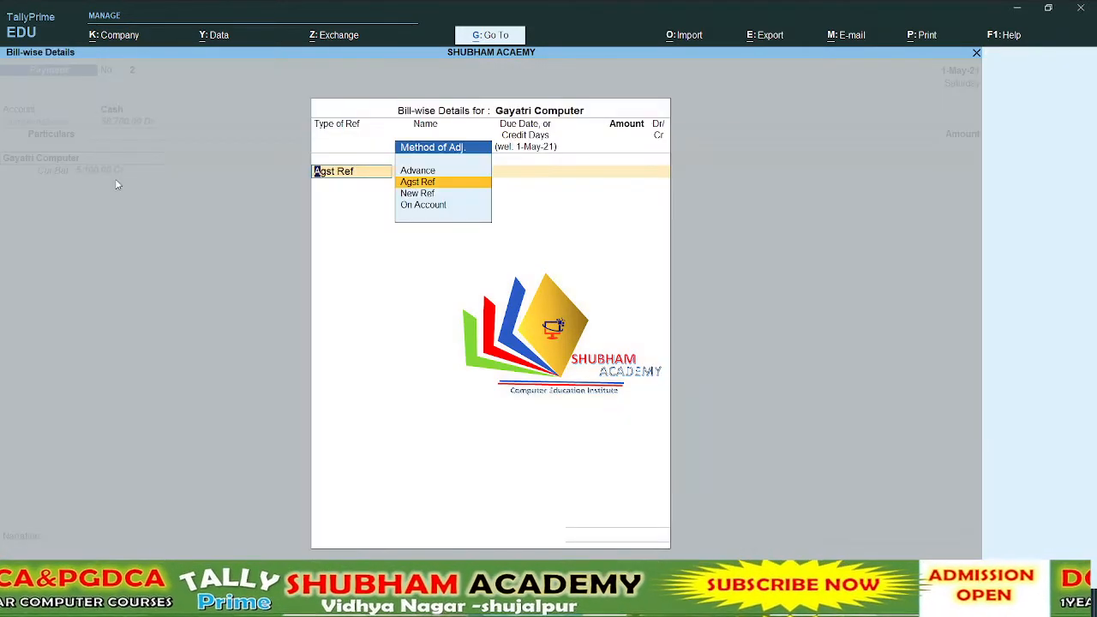
Allocate 100.00 Dr of the payment as Agst Ref to pending bill 1
key("Return")
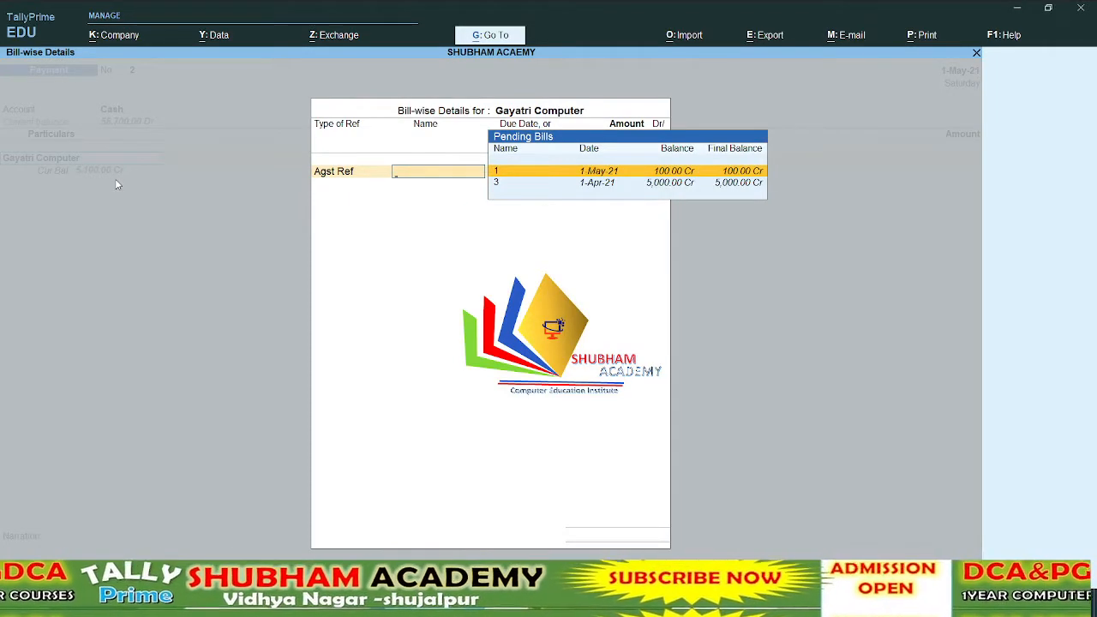
key("Return")
Allocate another 5,000.00 Dr as Agst Ref to pending bill 3 and save the payment voucher
key("Return")
key("Return")
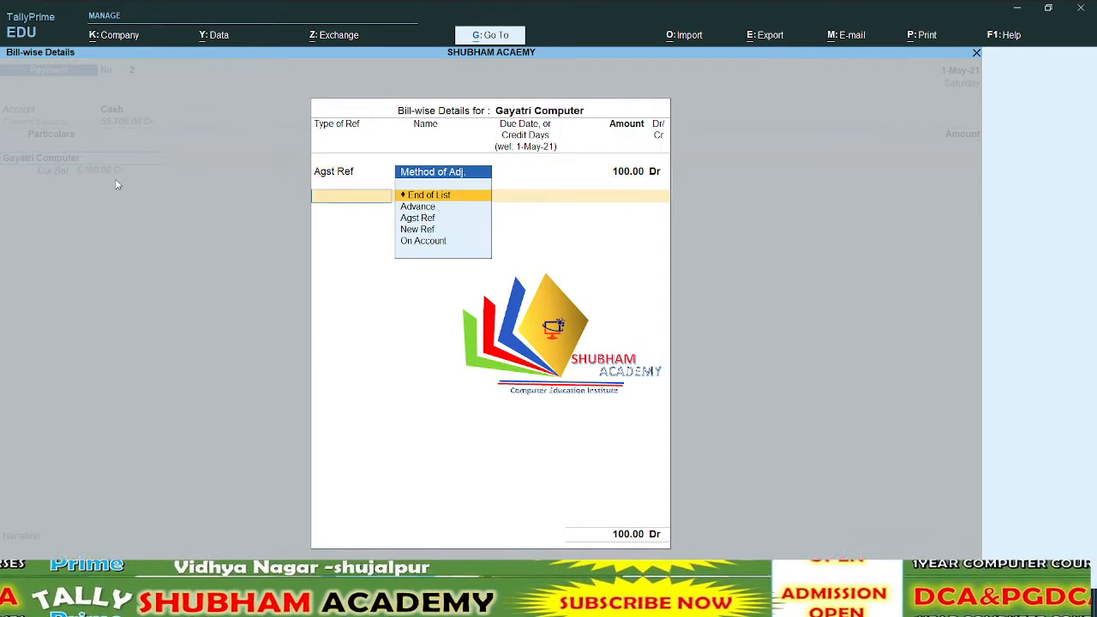
key("Down")
key("Down")
key("Return")
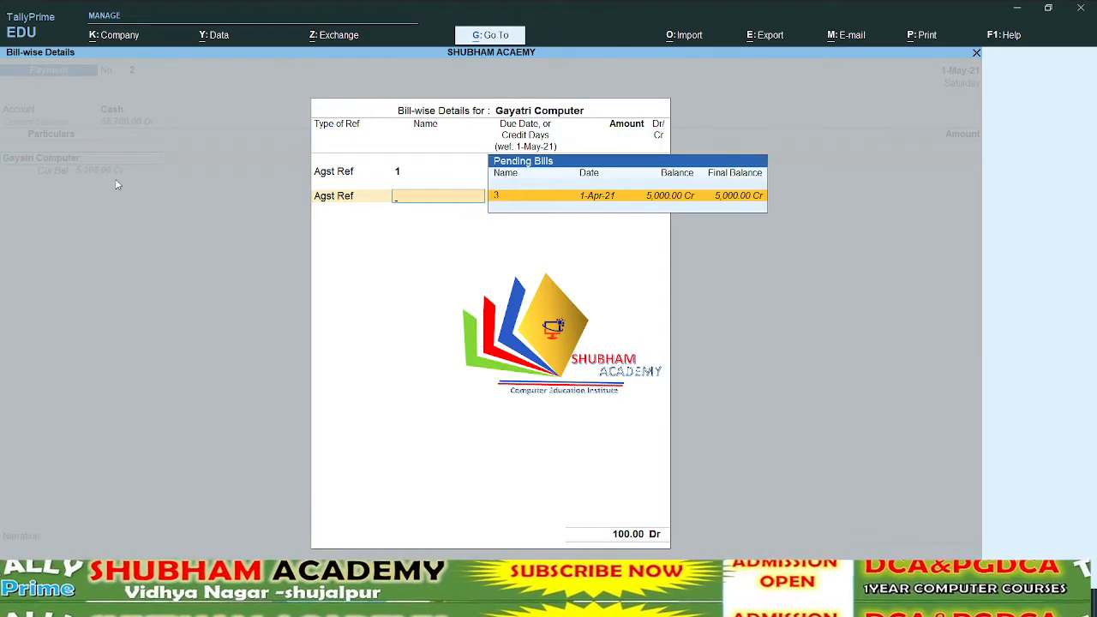
key("Return")
key("Return")
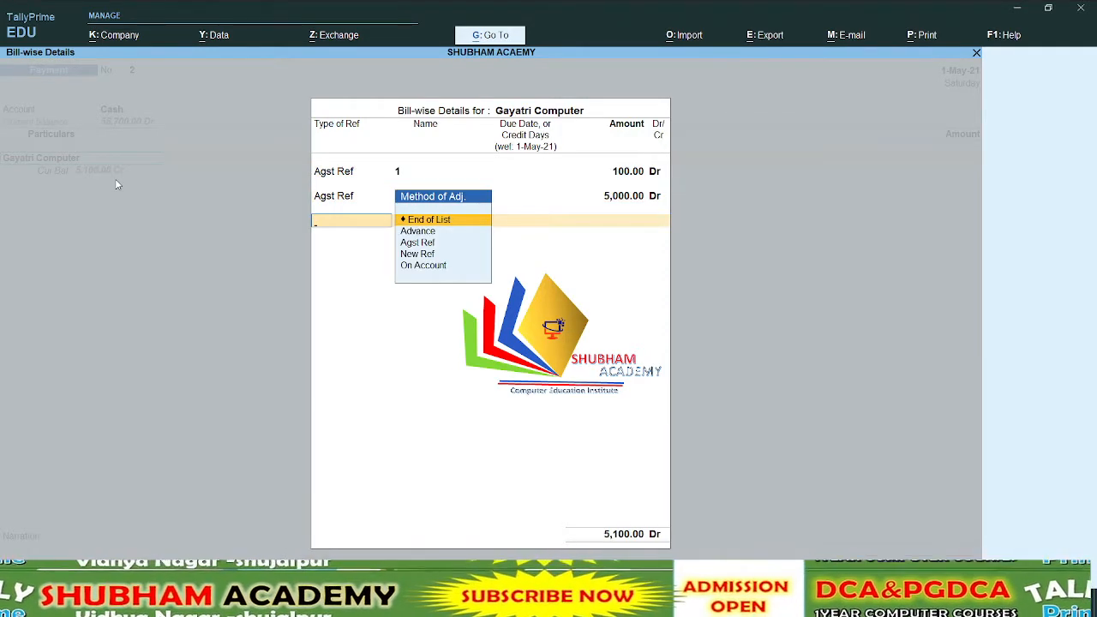
key("Return")
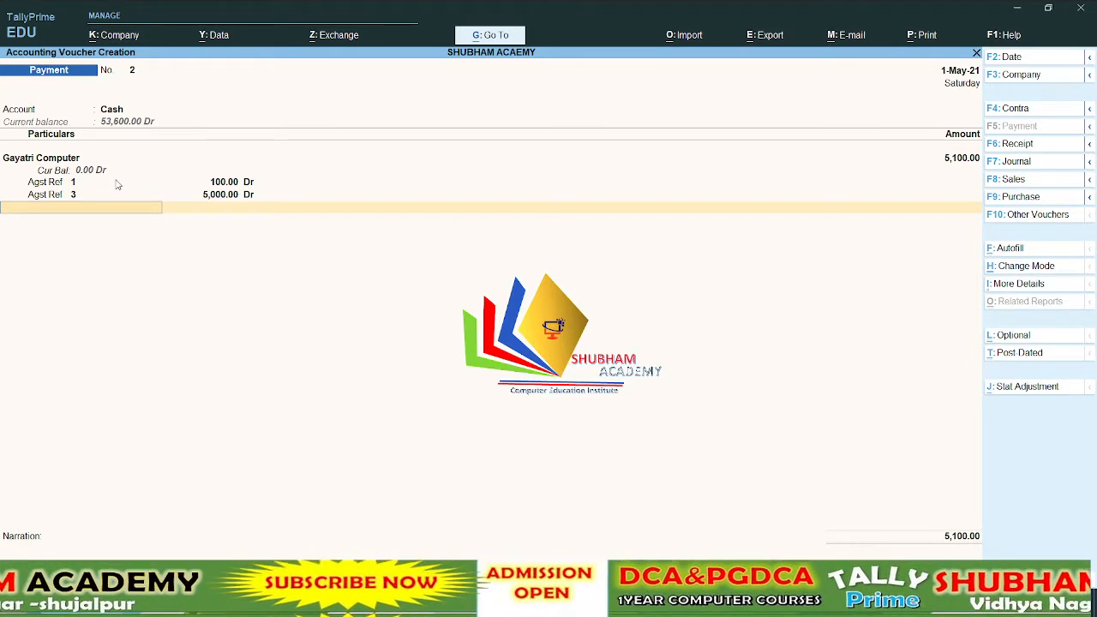
key("ctrl+a")
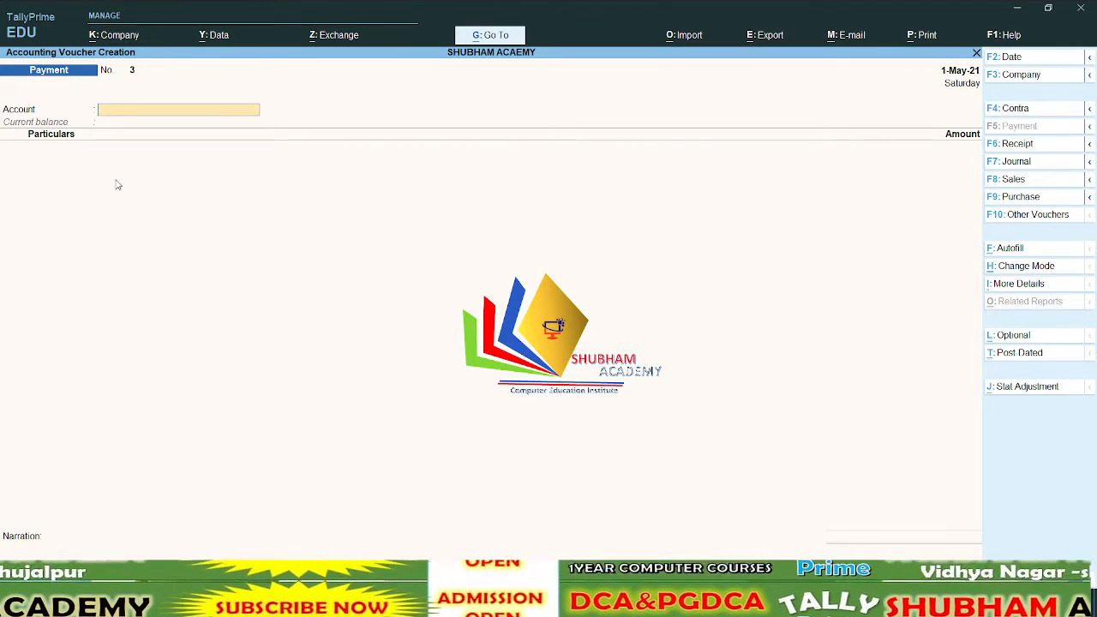